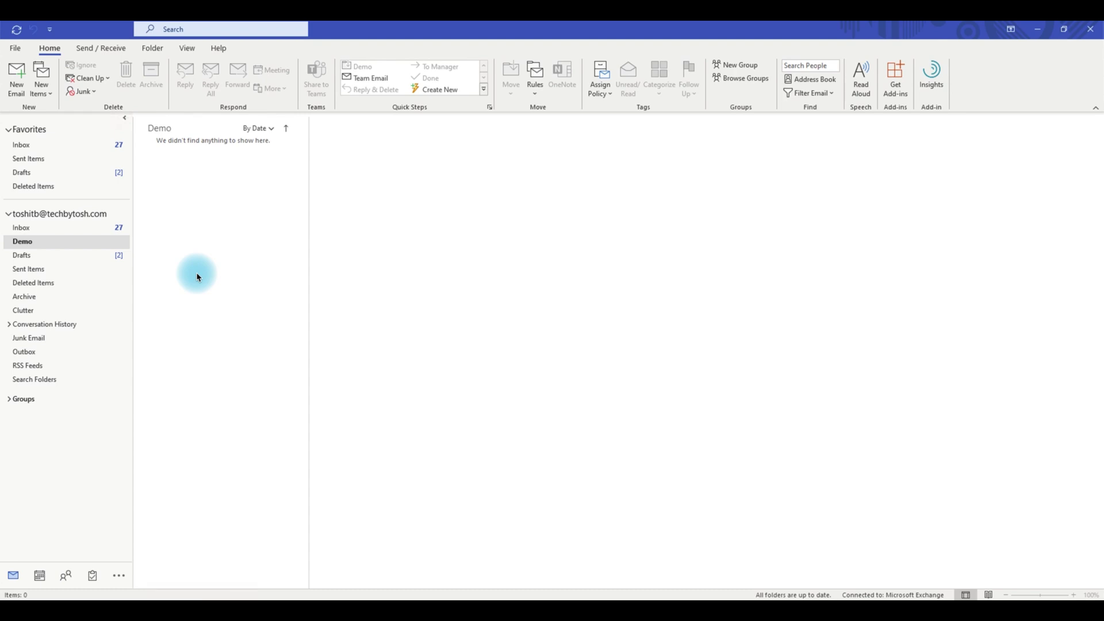
- Create a new Teams meeting titled 'Project Meeting' with the pasted TechByTosh IT Project agenda in its body
left_click(49, 98)
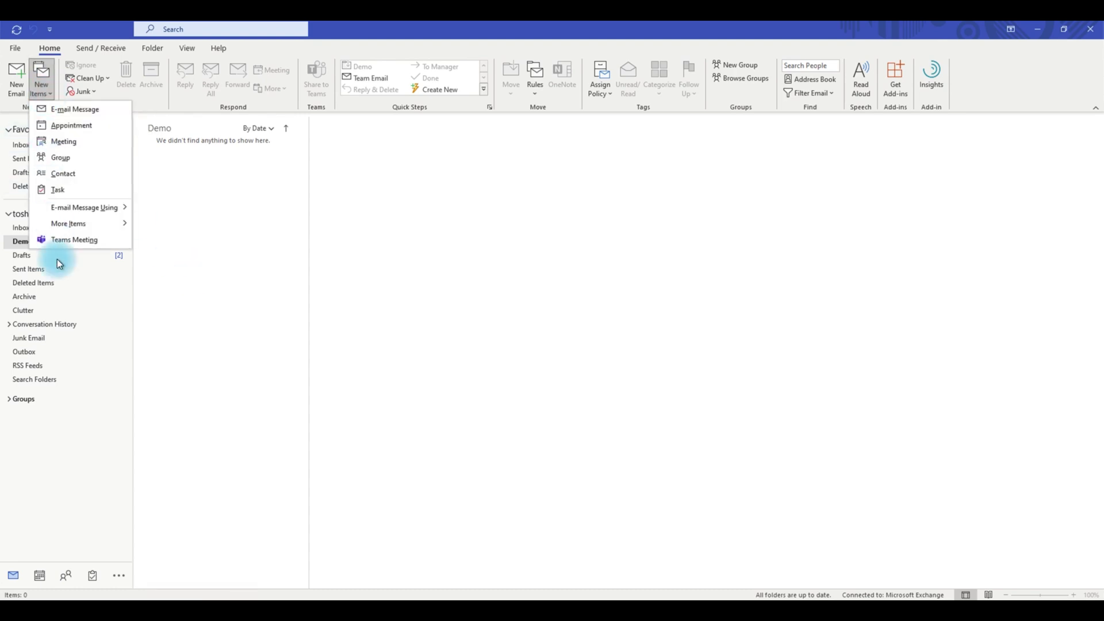
left_click(68, 240)
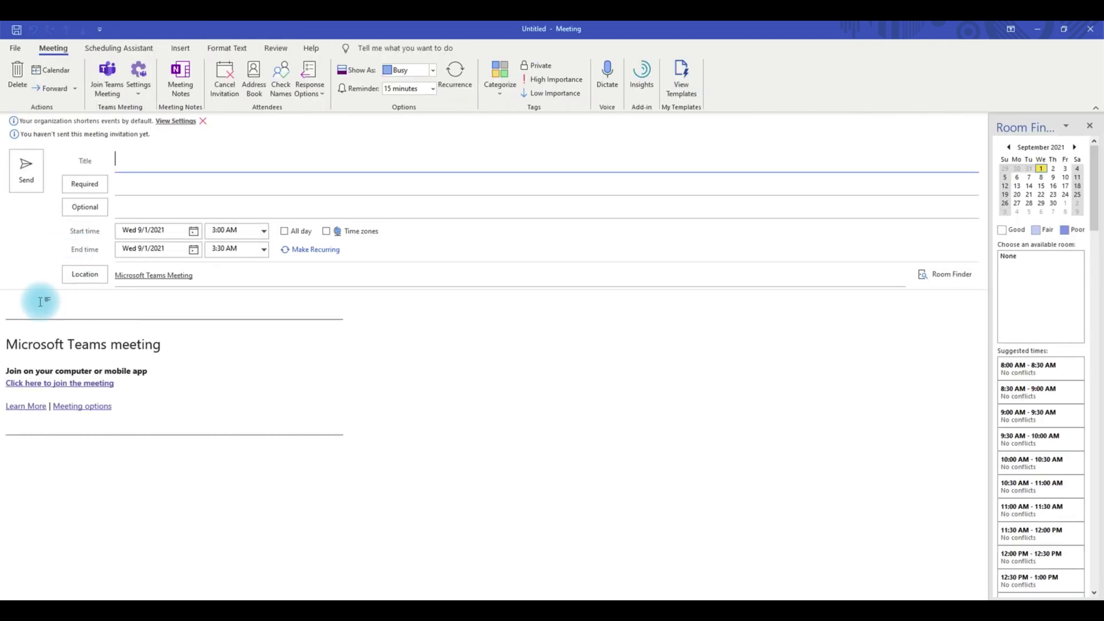
left_click(40, 302)
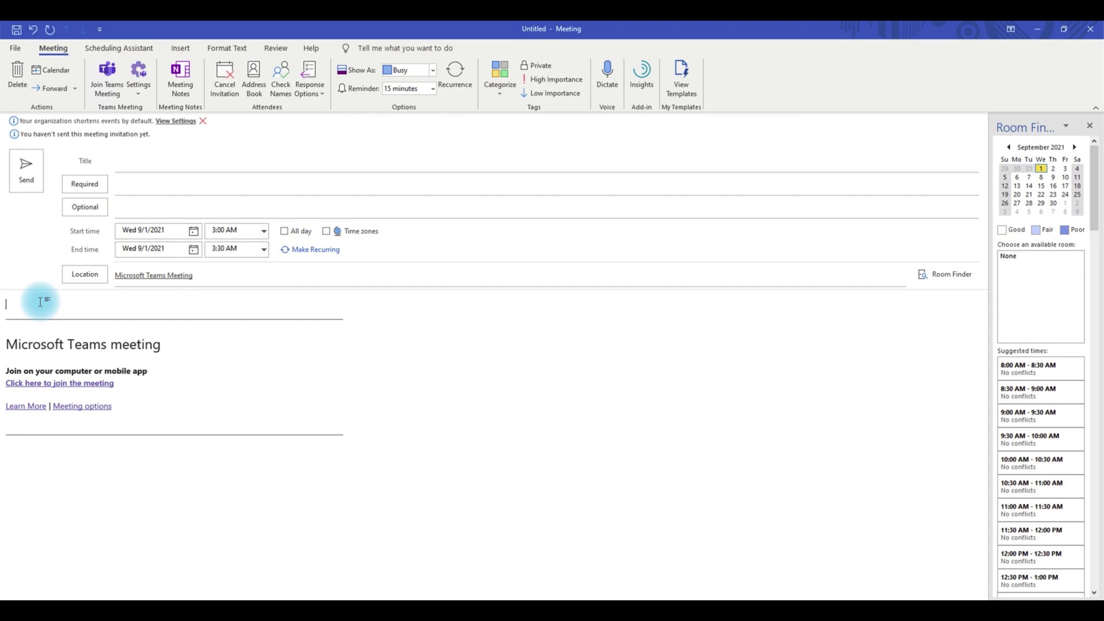
type("Hi All,  This meeting is to discuss about TechByTosh IT Project. Below is the meeting agenda:  - Projects Idea - Budget - Resourcing - Questions  Thanks, Toshit Bhardwaj")
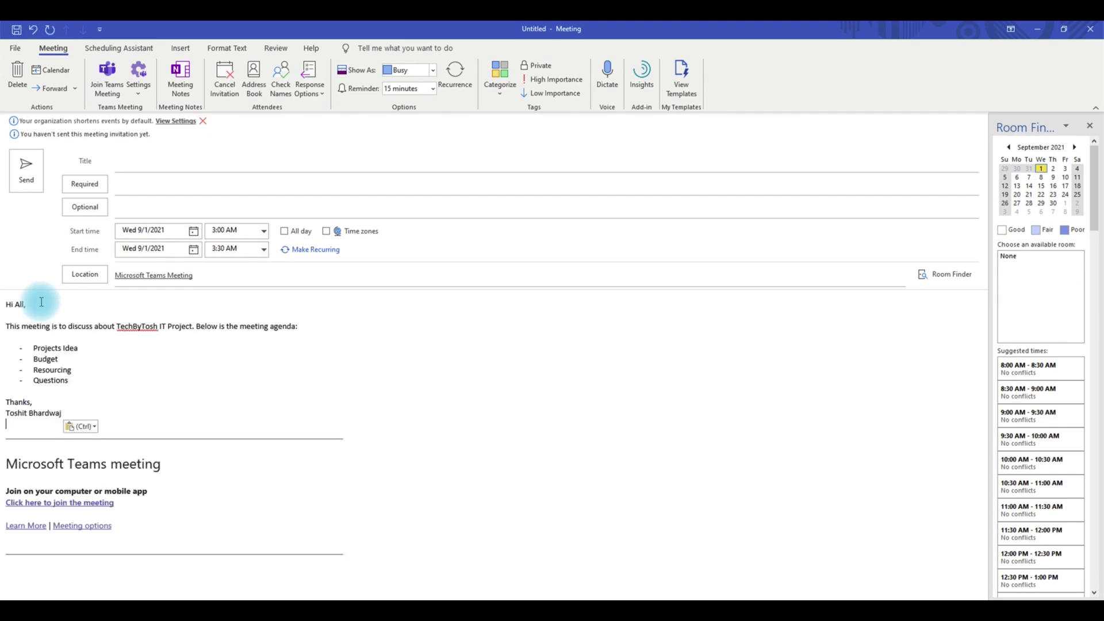
left_click(129, 164)
type("Project Meeting")
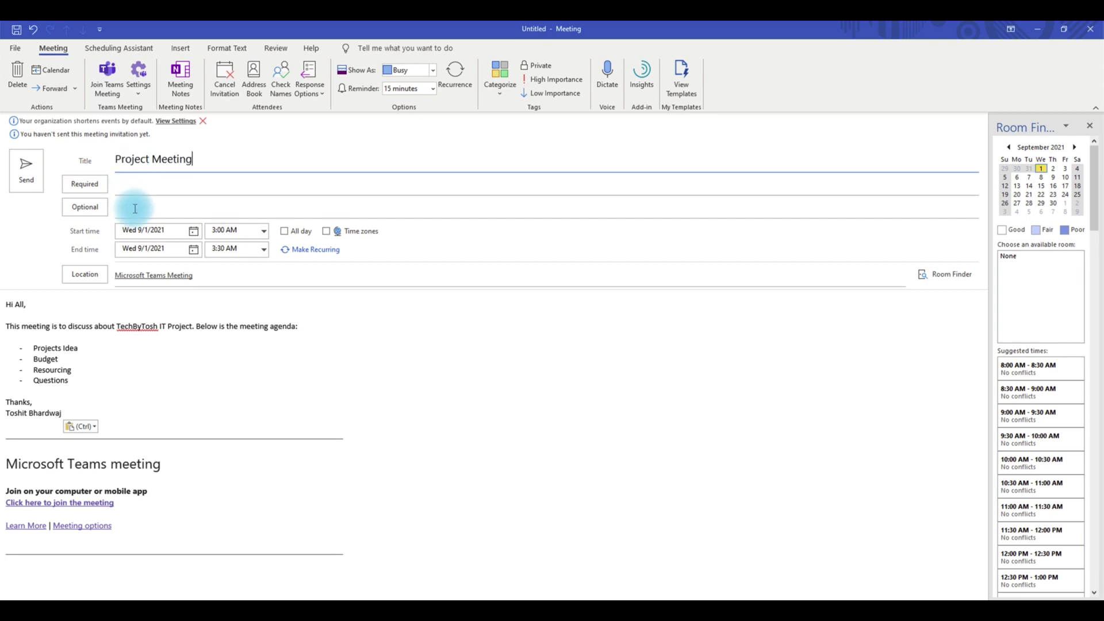
- Add the first recent contact as required attendee, check the start time, and send the Project Meeting invitation
left_click(129, 184)
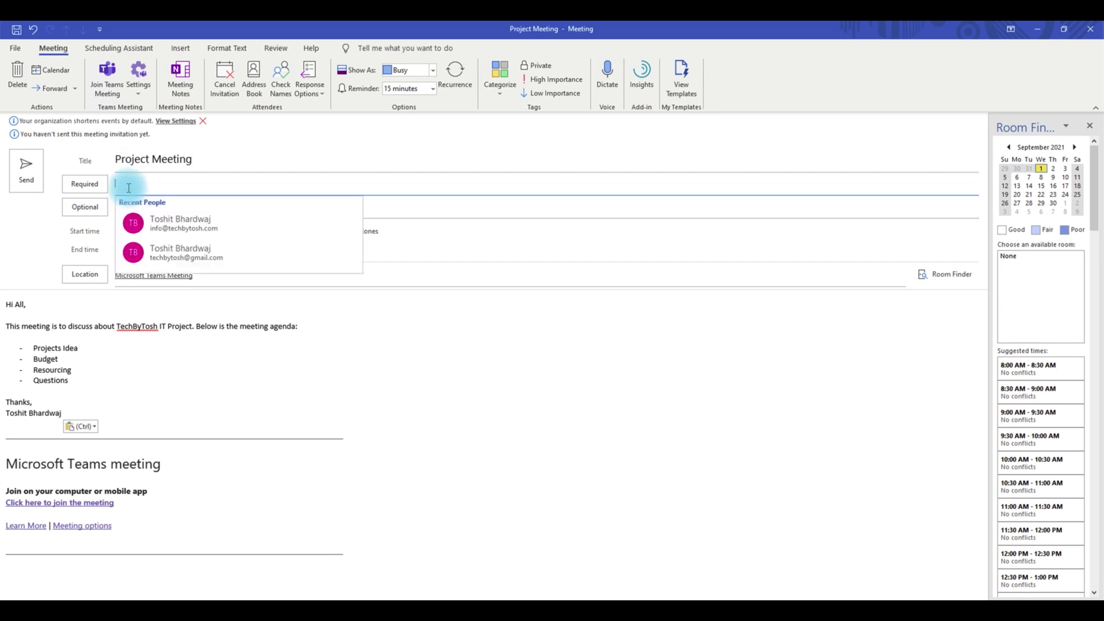
left_click(169, 225)
left_click(44, 309)
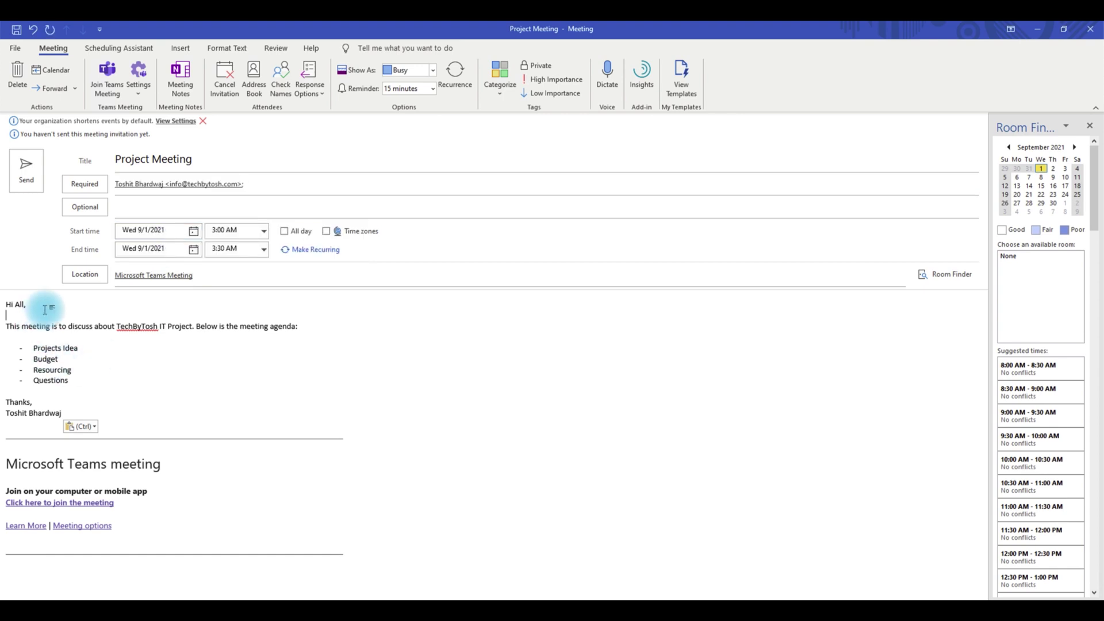
left_click(227, 235)
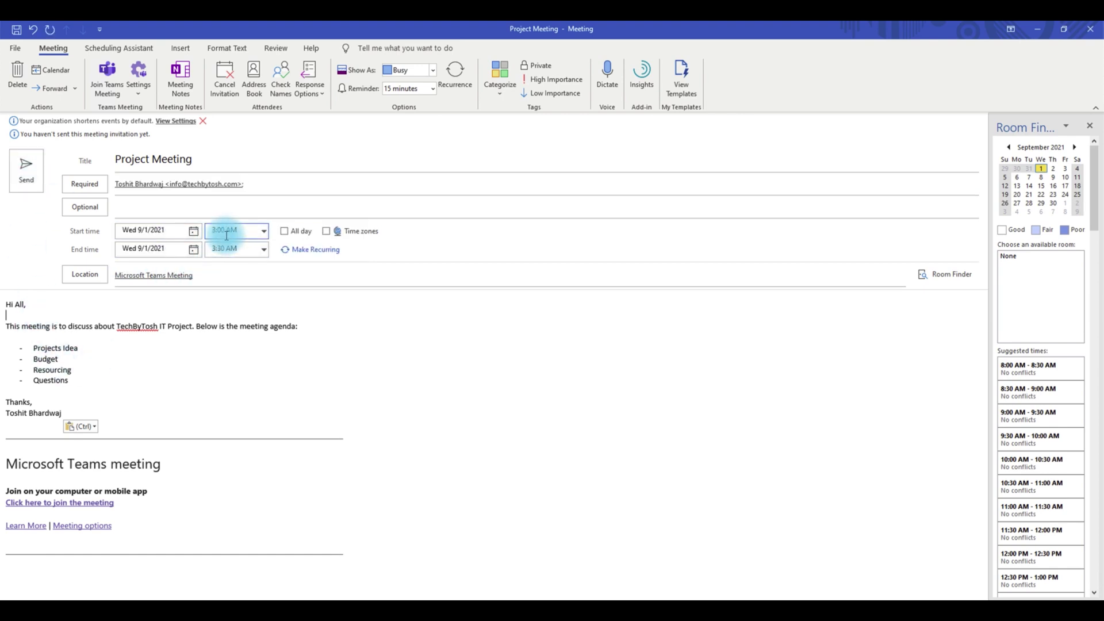
left_click(34, 172)
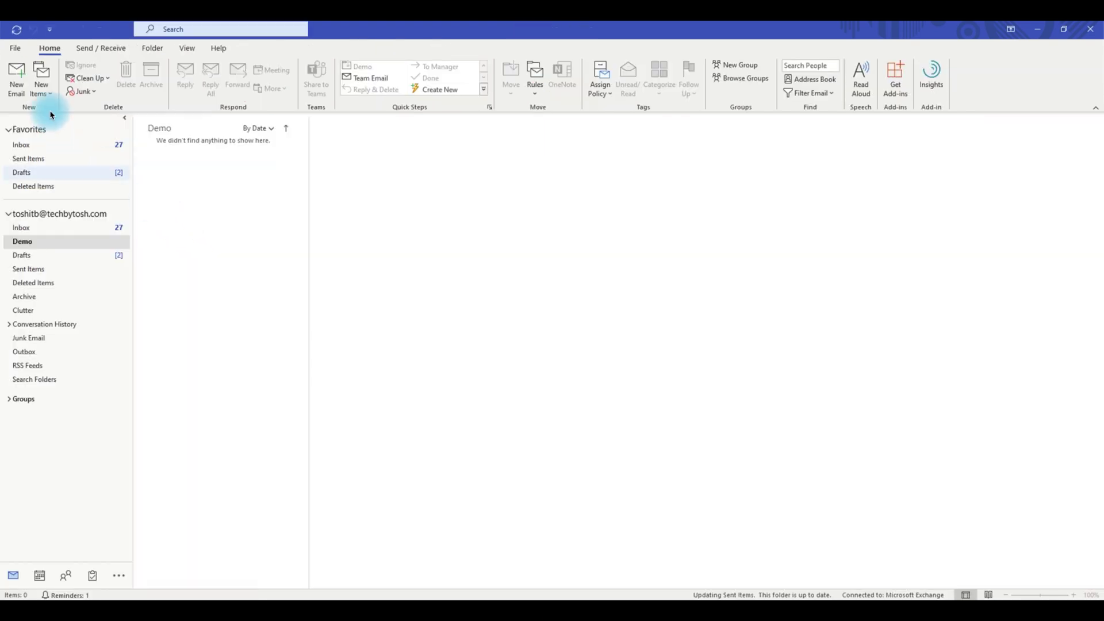
- Create a regular meeting, convert it to a Teams meeting, and add the first recent contact as required attendee
left_click(50, 94)
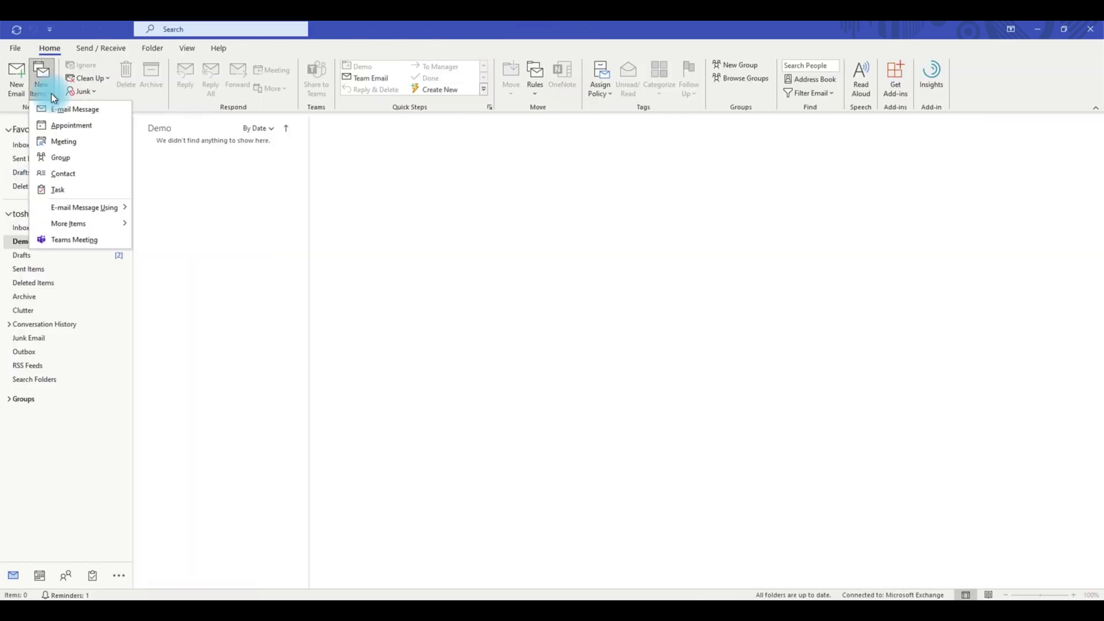
left_click(62, 141)
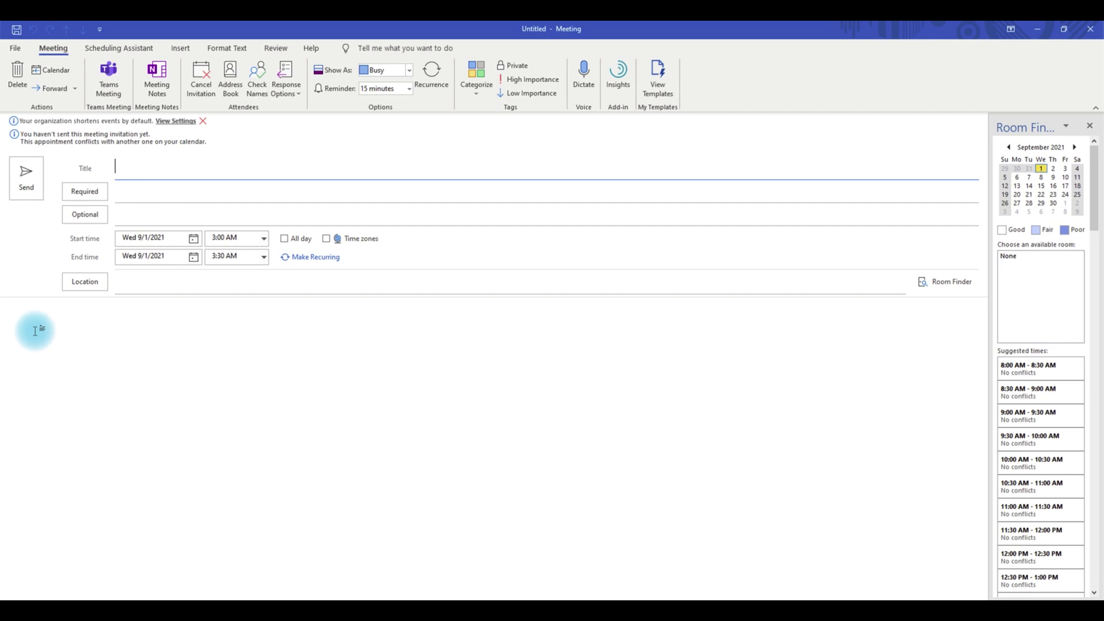
left_click(108, 81)
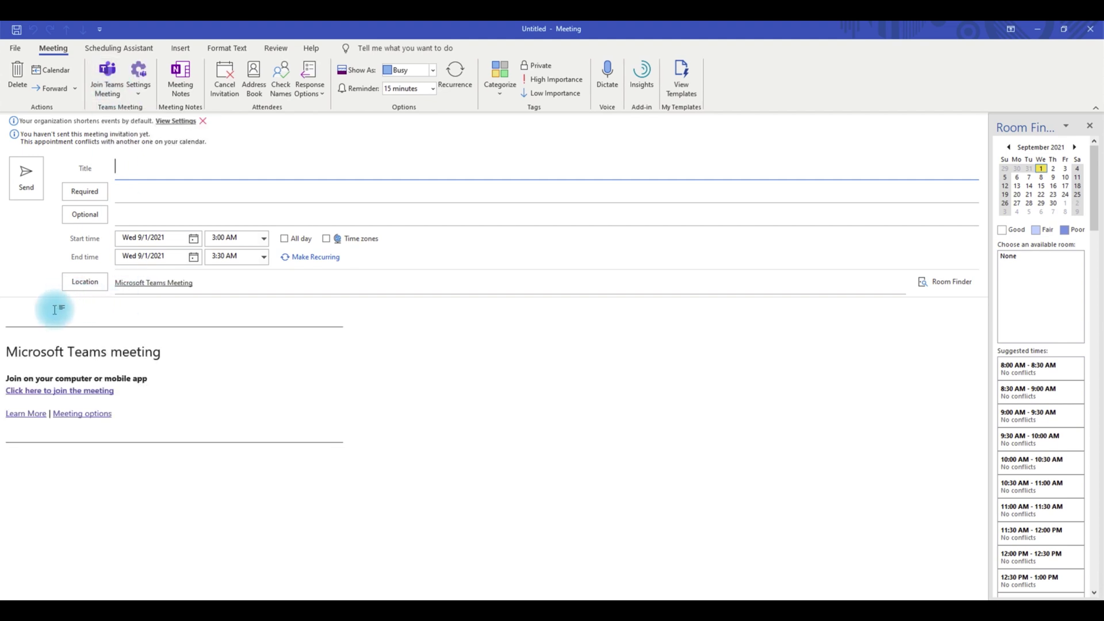
left_click(135, 193)
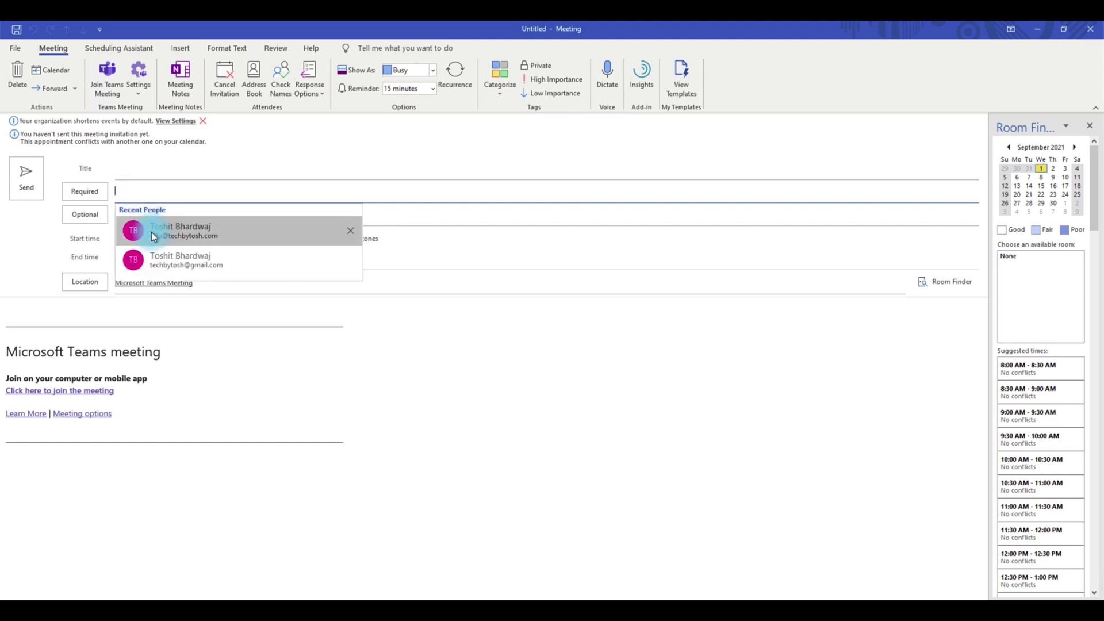
left_click(30, 307)
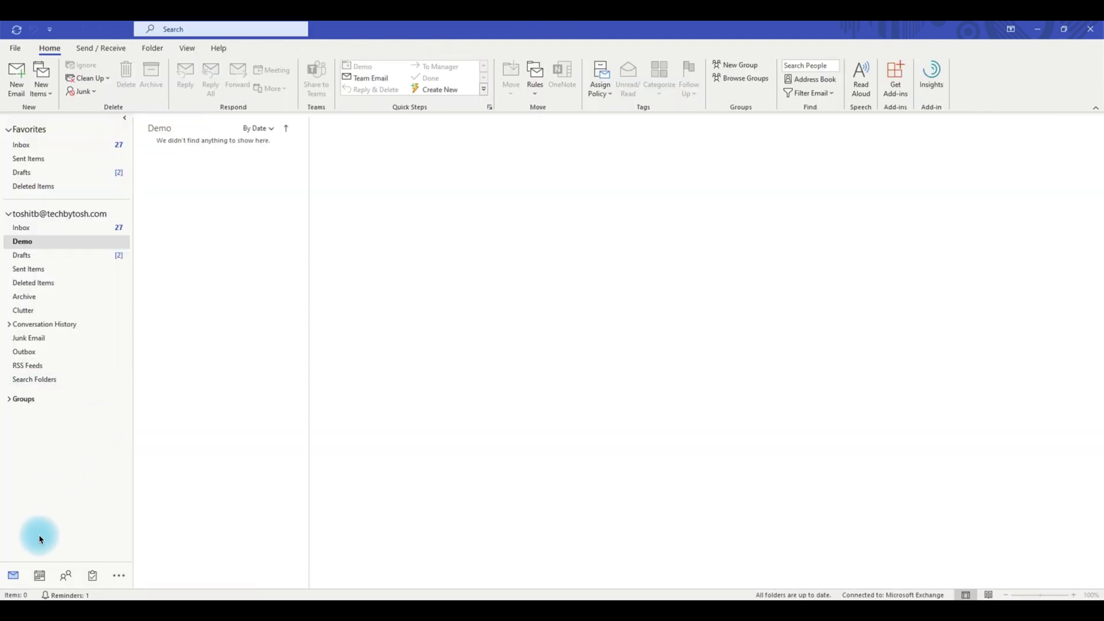
- Switch to the Calendar's August 30 – September 3, 2021 work week, discarding a trial Teams meeting
mouse_move(40, 580)
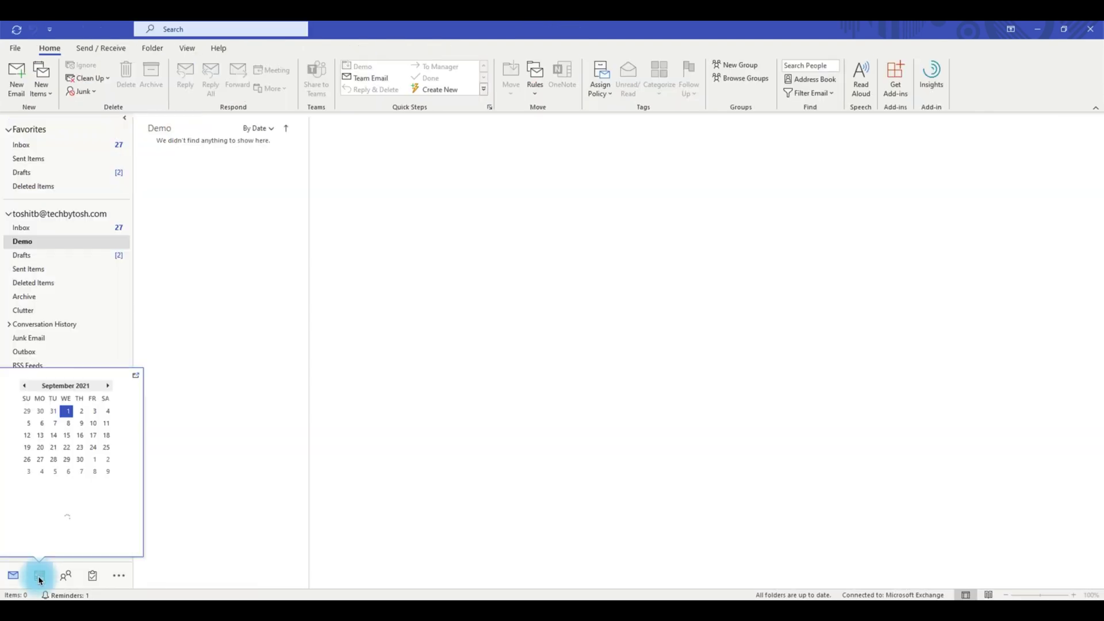
left_click(39, 578)
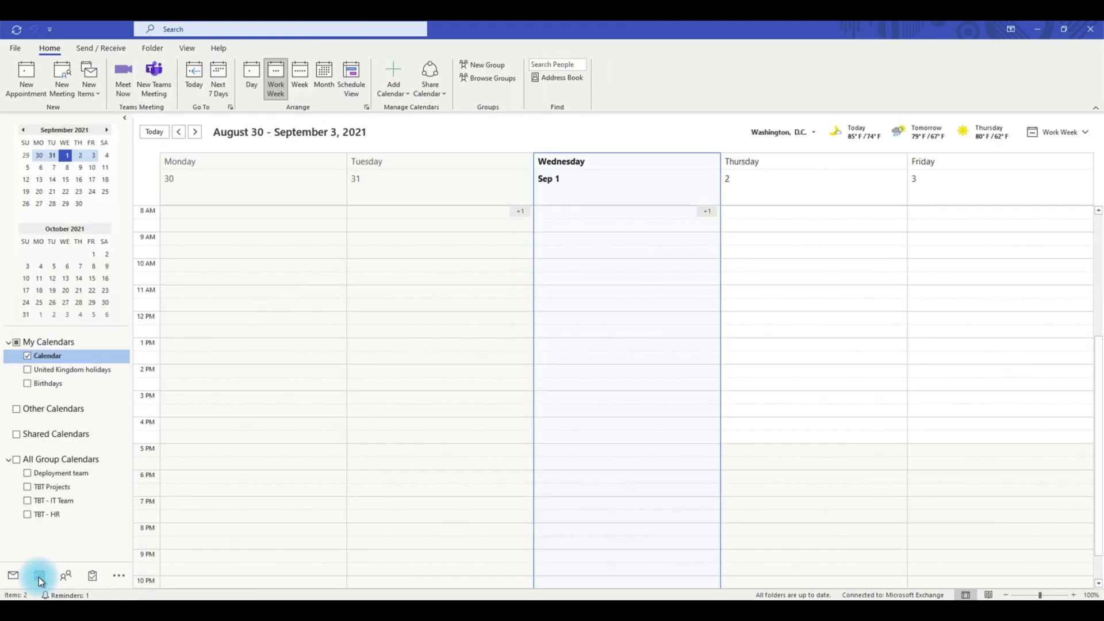
left_click(157, 88)
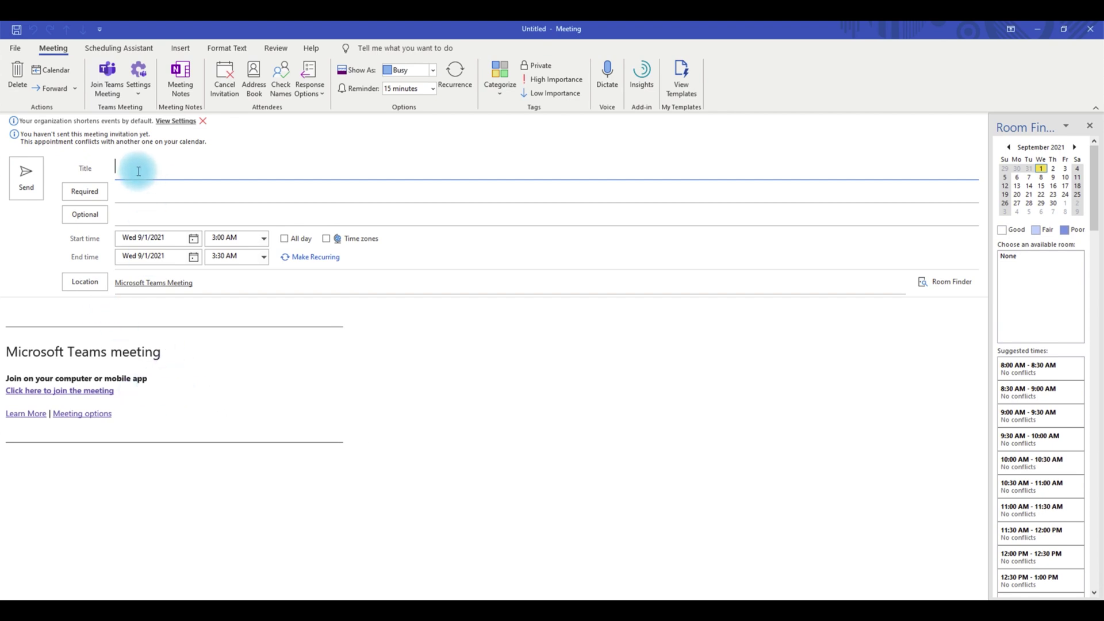
left_click(147, 194)
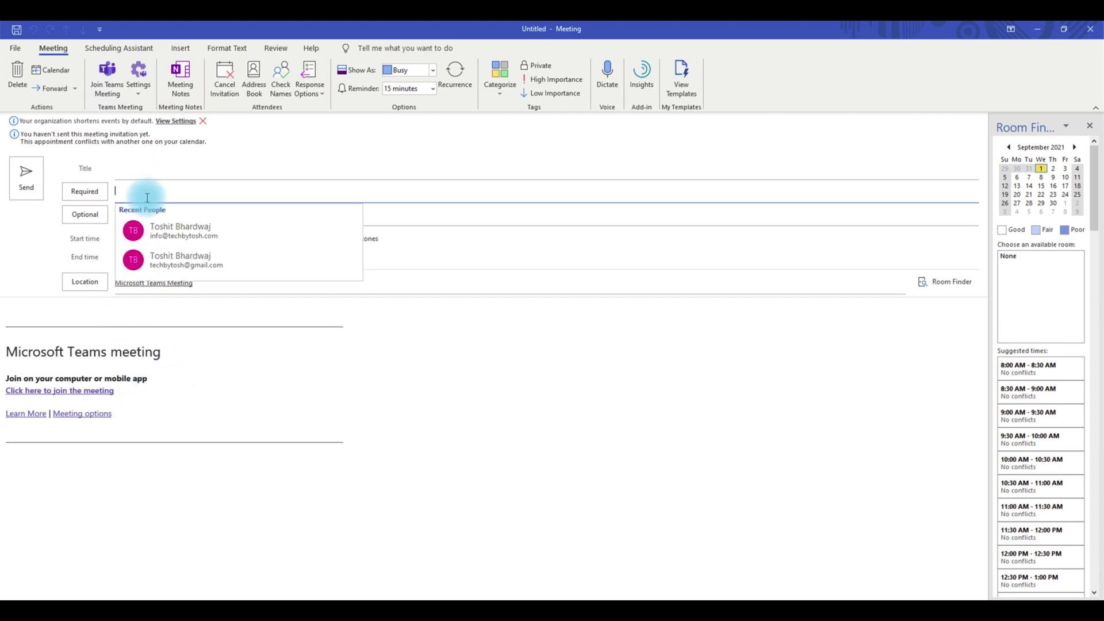
left_click(25, 171)
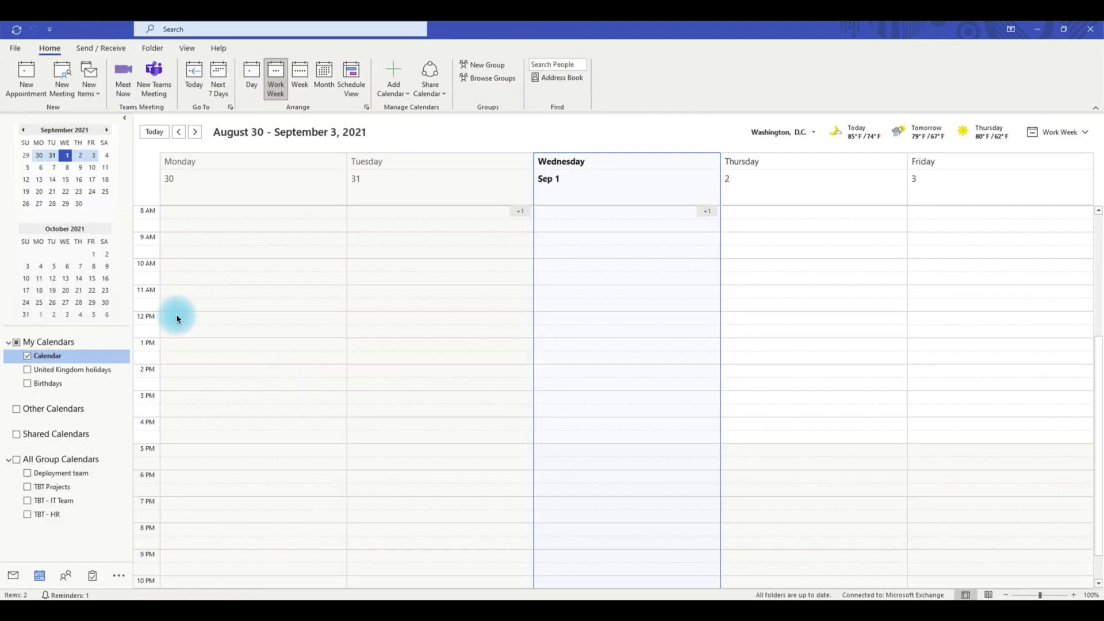
left_click(95, 97)
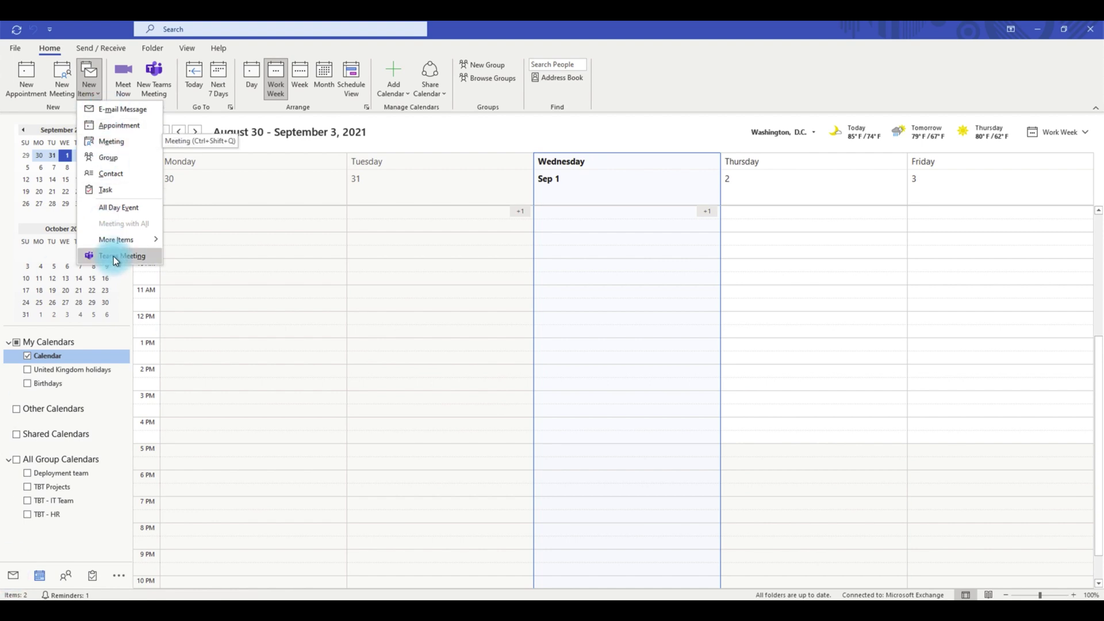
- Create a meeting for Wed 9/1/2021, 3:00–3:30 AM and add Microsoft Teams join details
left_click(64, 85)
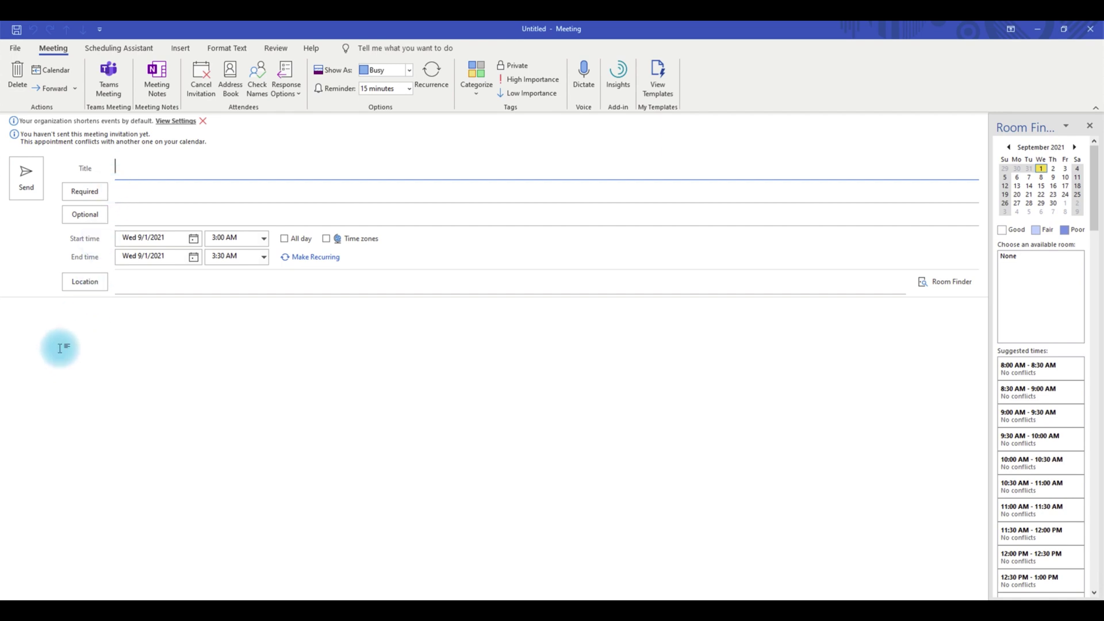
left_click(109, 81)
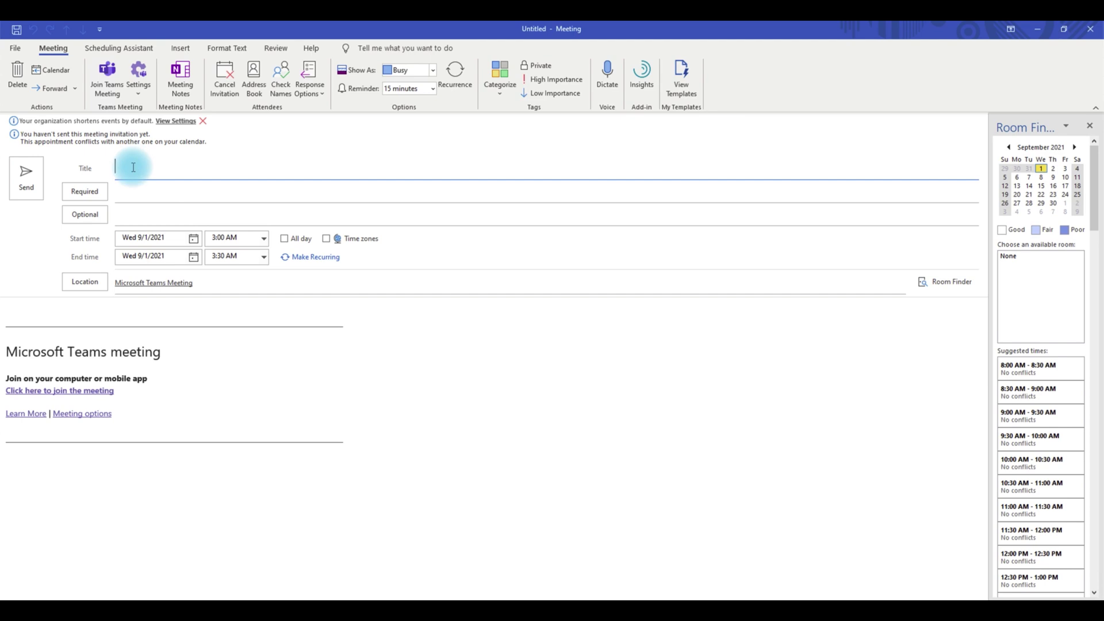
- Title the meeting 'Project Meeting', add the first recent contact as required, and paste the agenda into the body
type("Project Meeting")
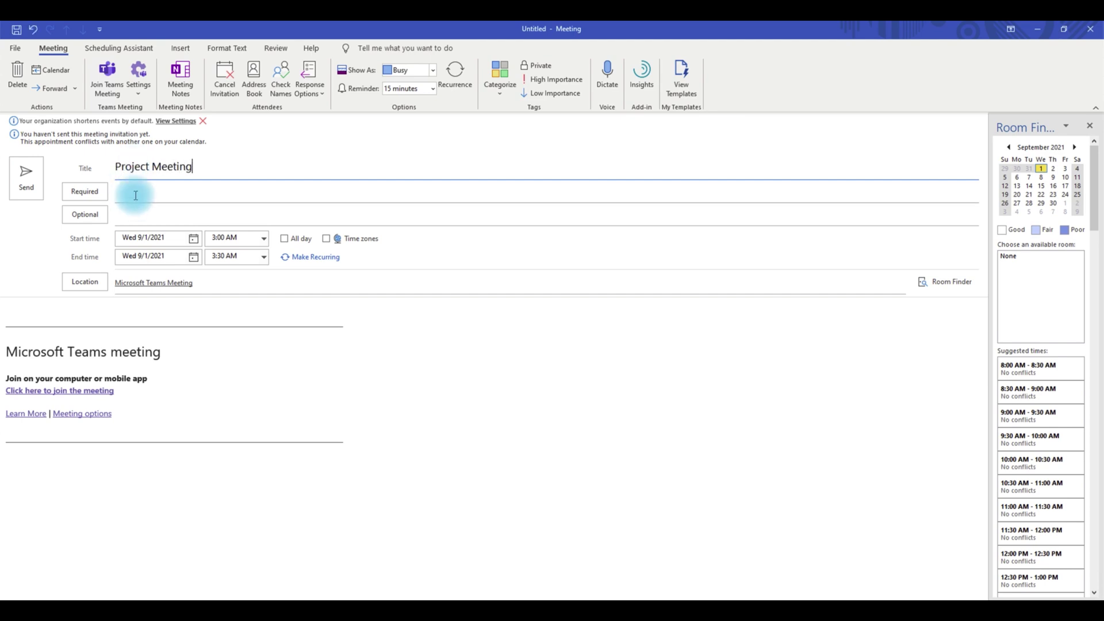
left_click(135, 195)
left_click(162, 230)
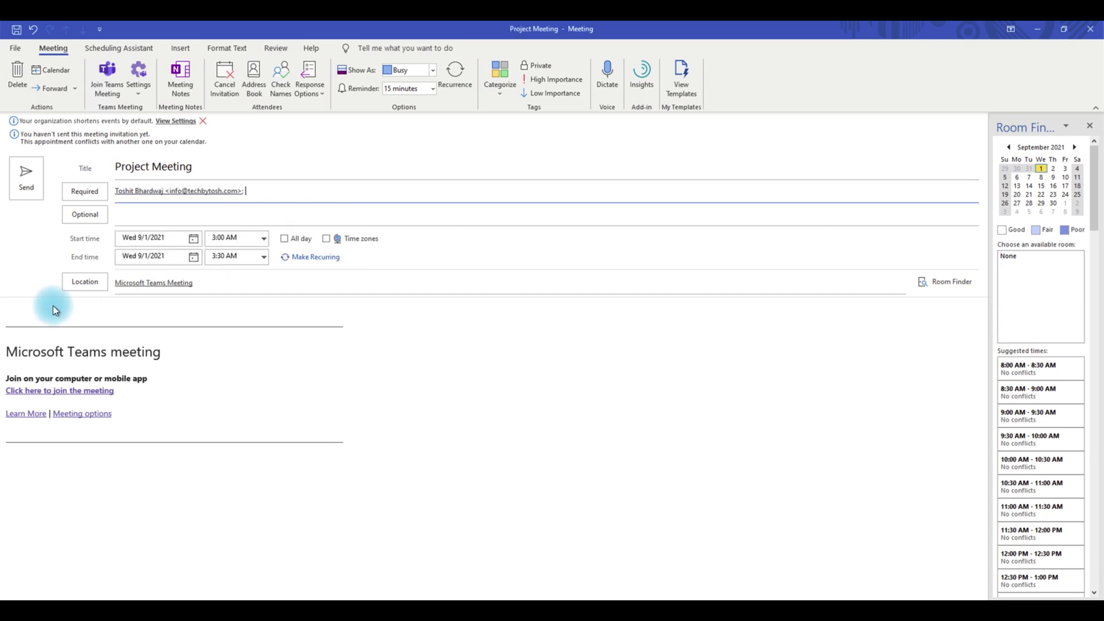
left_click(54, 306)
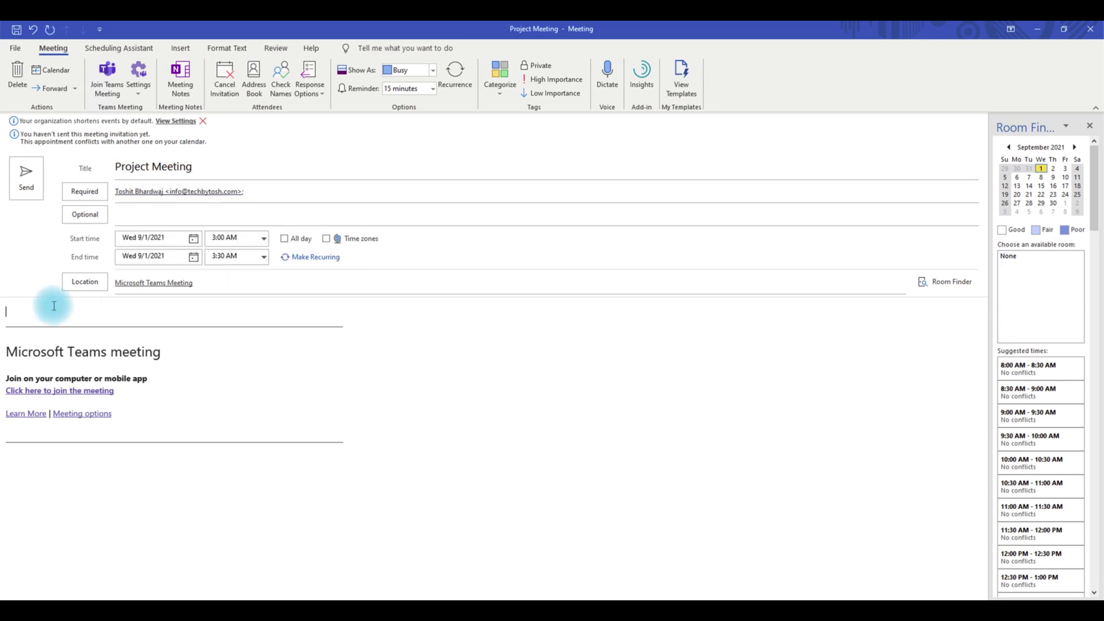
type("Hi All,  This meeting is to discuss about TechByTosh IT Project. Below is the meeting agenda:  -\tProjects Idea -\tBudget -\tResourcing -\tQuestions  Thanks, Toshit Bhardwaj")
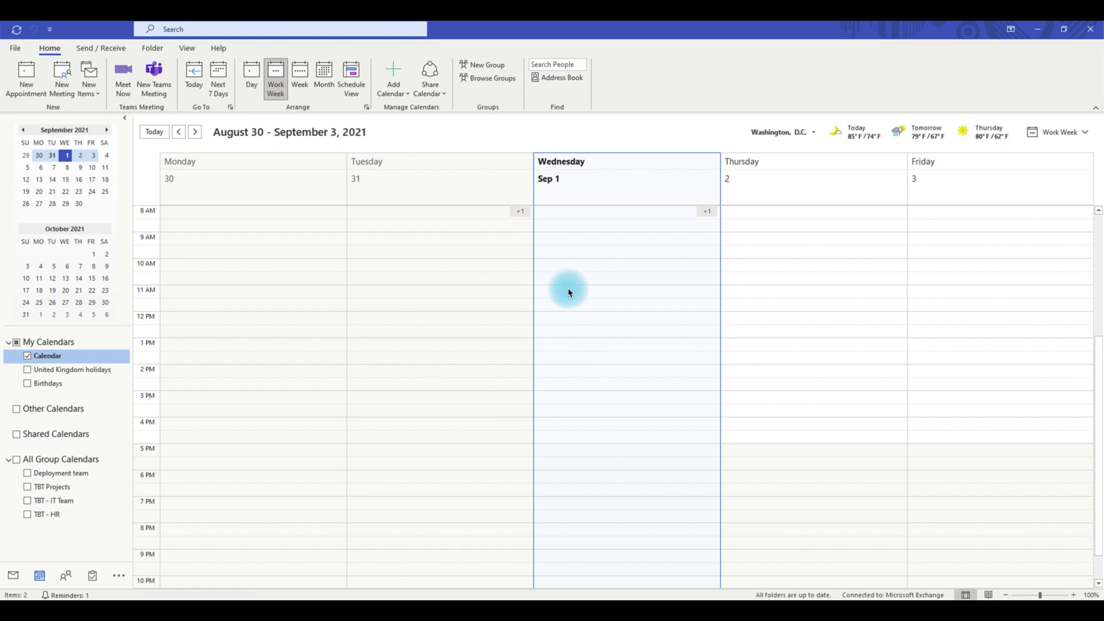
- Create an appointment in the Wednesday 11:00 AM slot and make it a Teams meeting
double_click(568, 292)
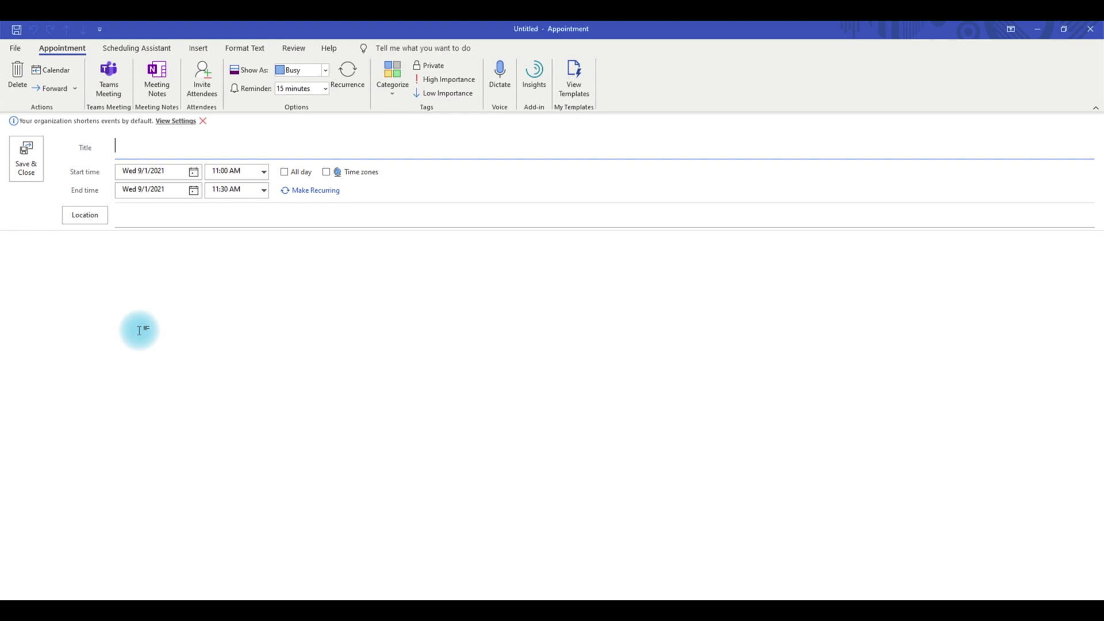
left_click(108, 91)
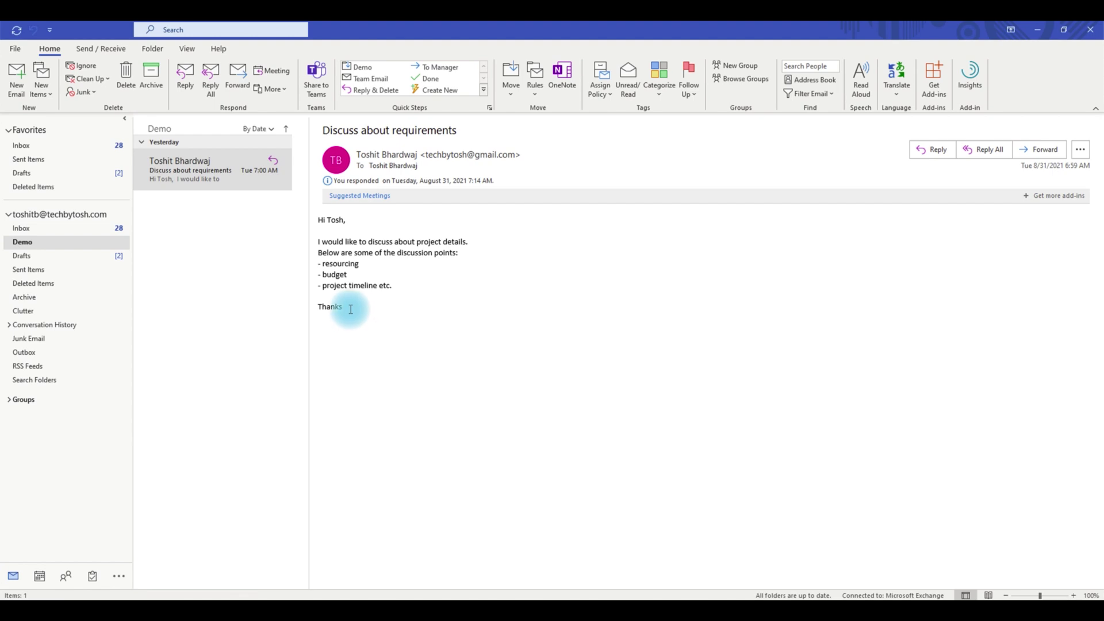
- Reply to 'Discuss about requirements' with a meeting request for Wed 9/1/2021, 4:00–4:30 AM
left_click_drag(351, 309, 319, 220)
left_click(407, 276)
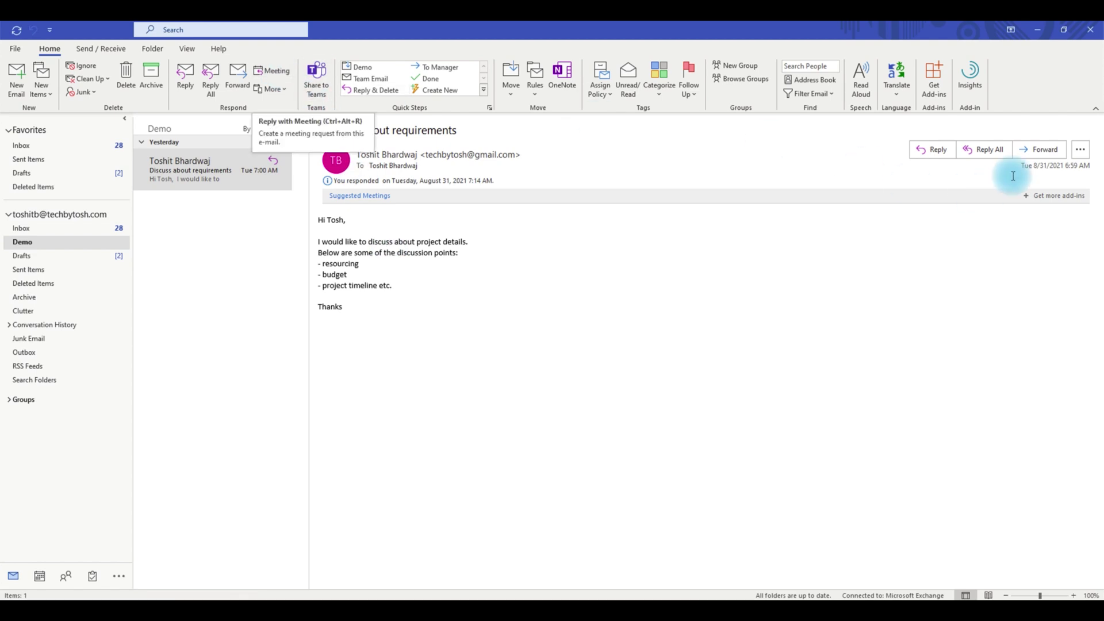
left_click(1082, 156)
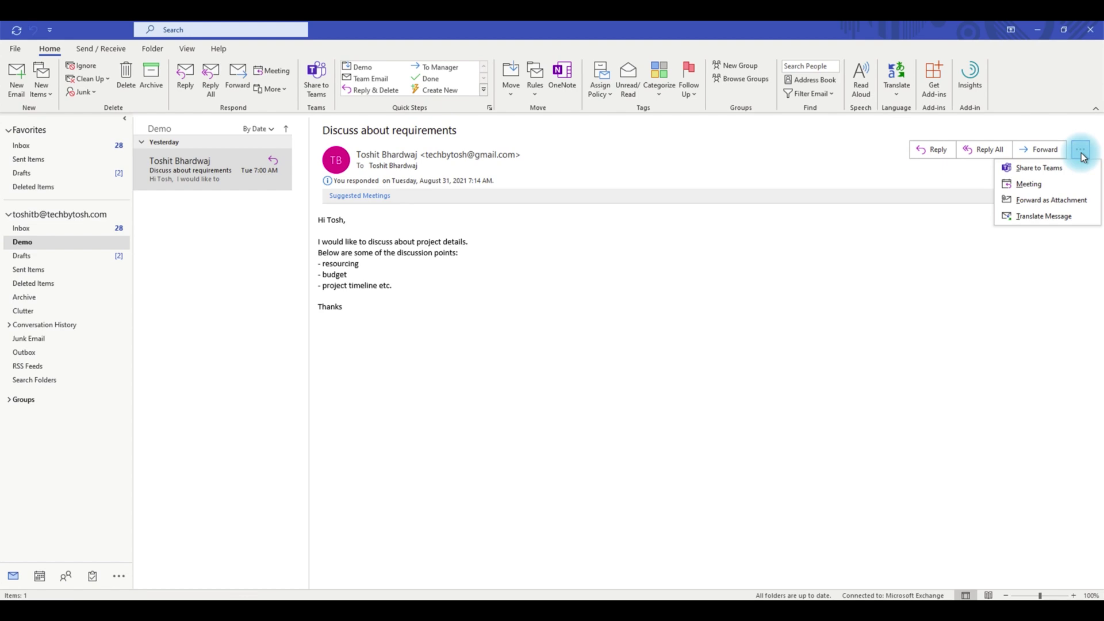
left_click(1035, 186)
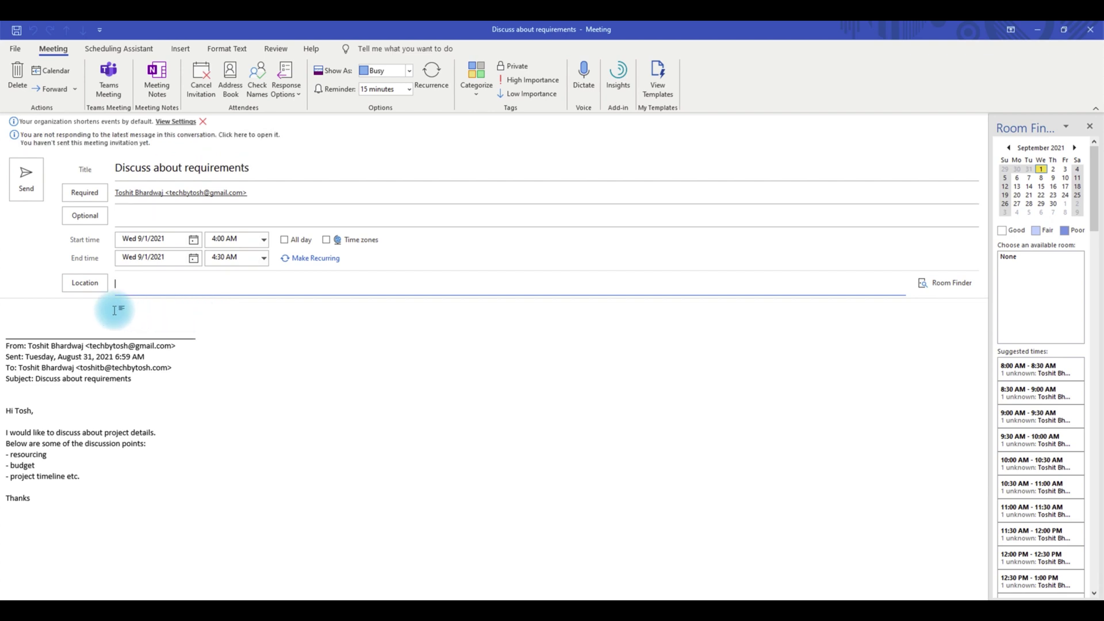
- Add Teams join details to the meeting reply, setting its location to Microsoft Teams Meeting
left_click(109, 85)
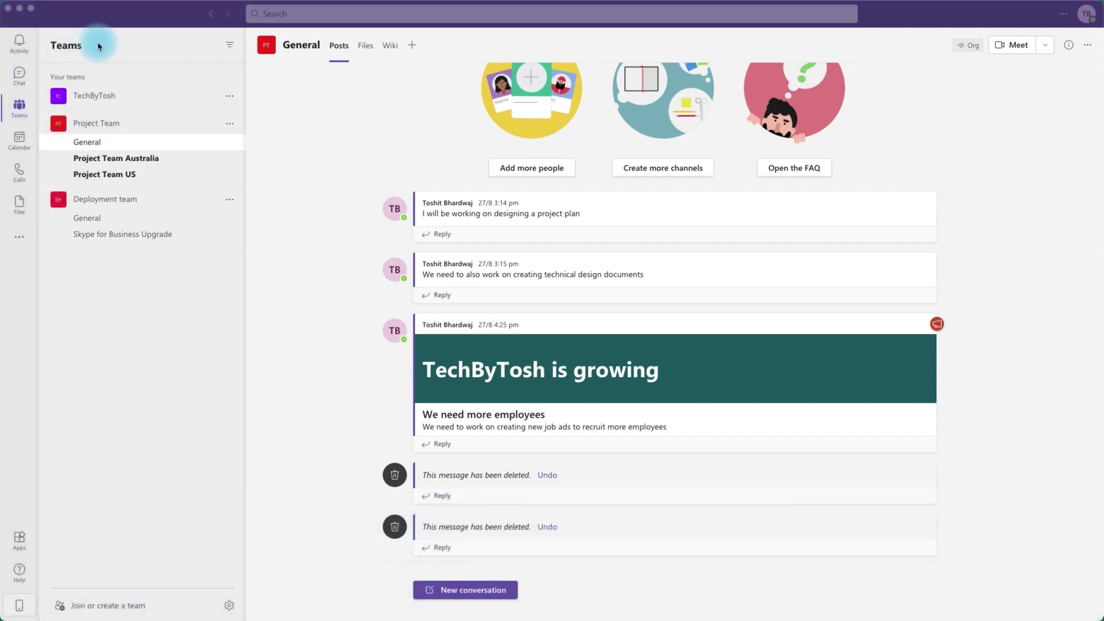
- Bring Microsoft Teams forward, open its Calendar, and start a new meeting form
left_click(19, 142)
left_click(19, 142)
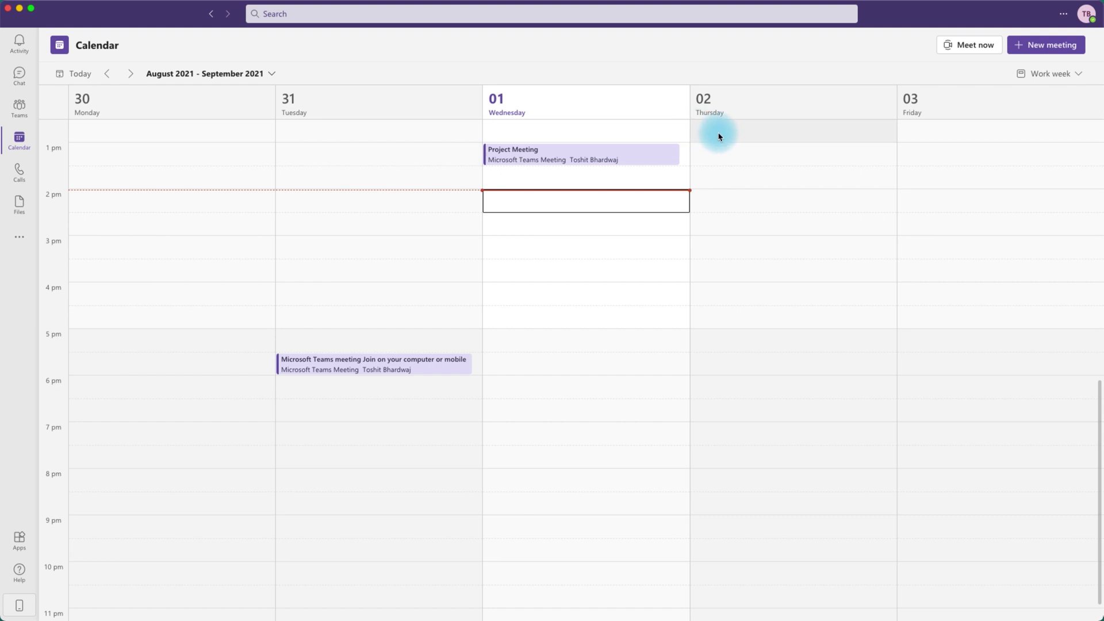
left_click(1051, 46)
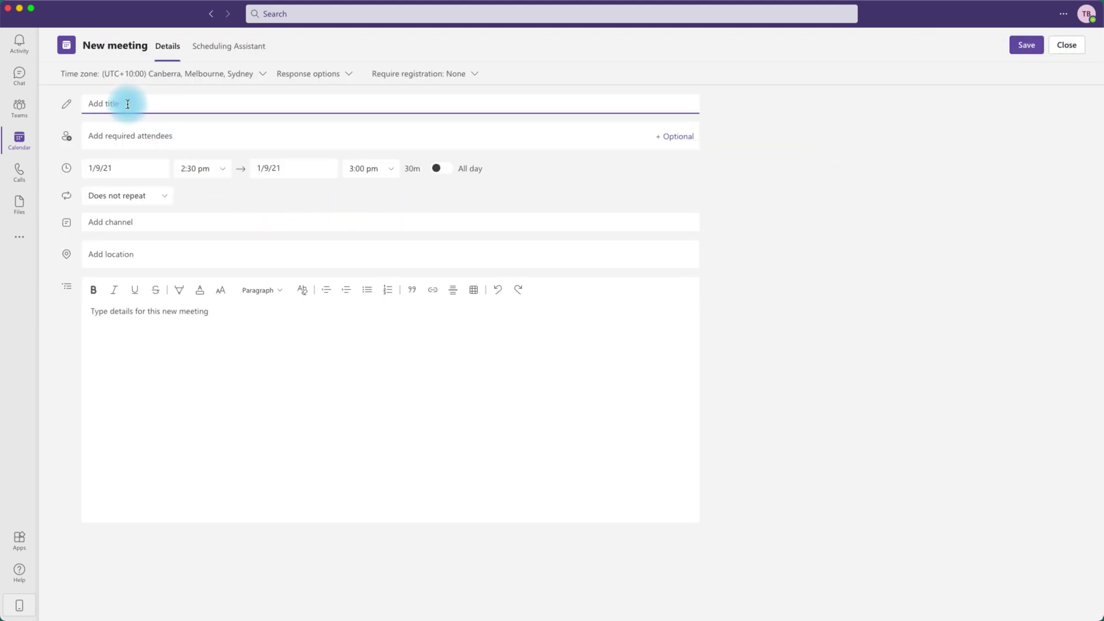
- Title the meeting 'Project Meeting 2' and invite one attendee by pasting their e-mail address
type("Project Meeting 2")
left_click(120, 138)
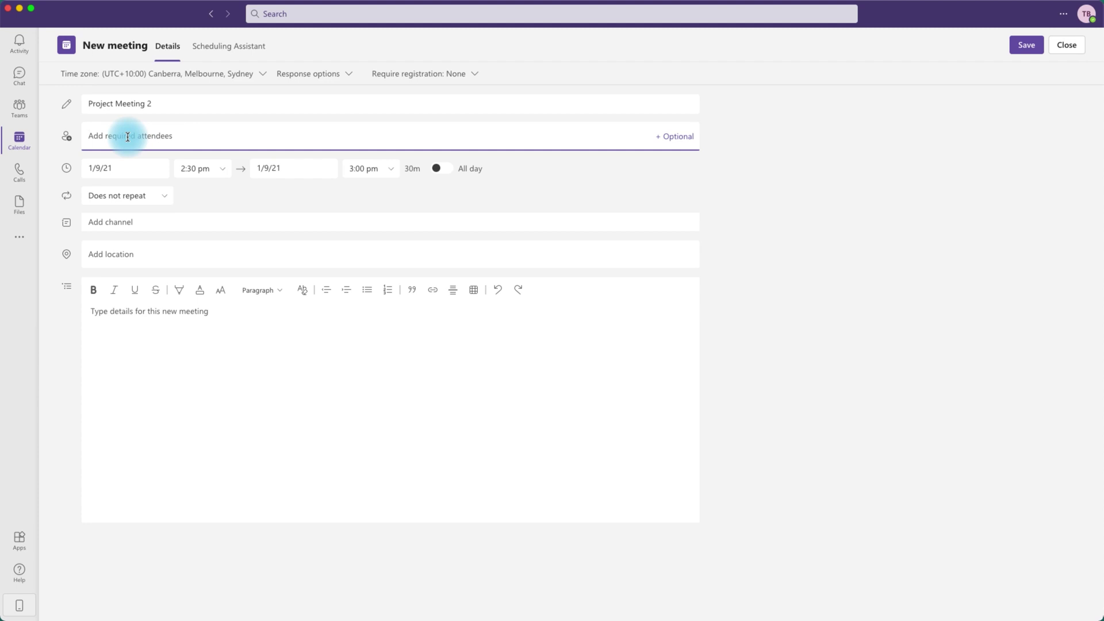
key("super+v")
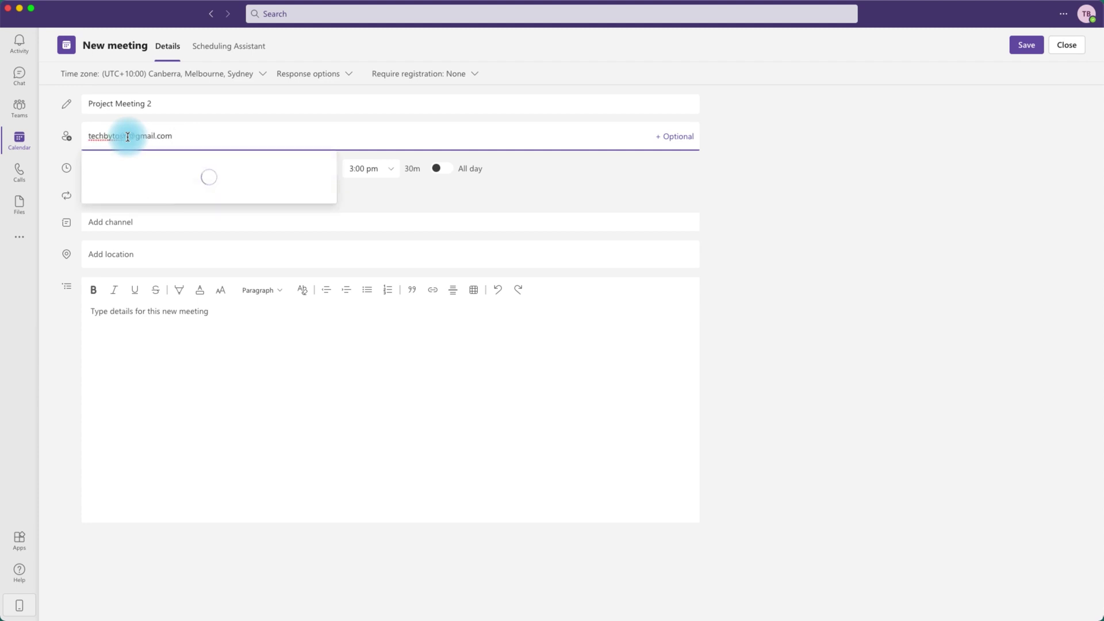
left_click(150, 170)
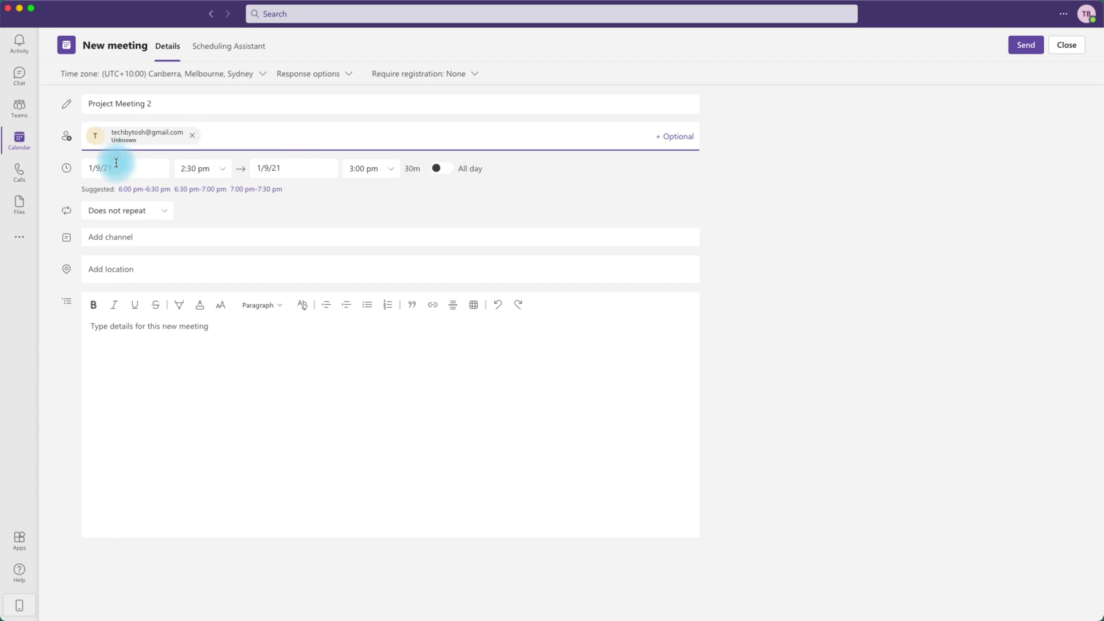
- Post the meeting in the Deployment team's General channel and send the invitation
left_click(165, 237)
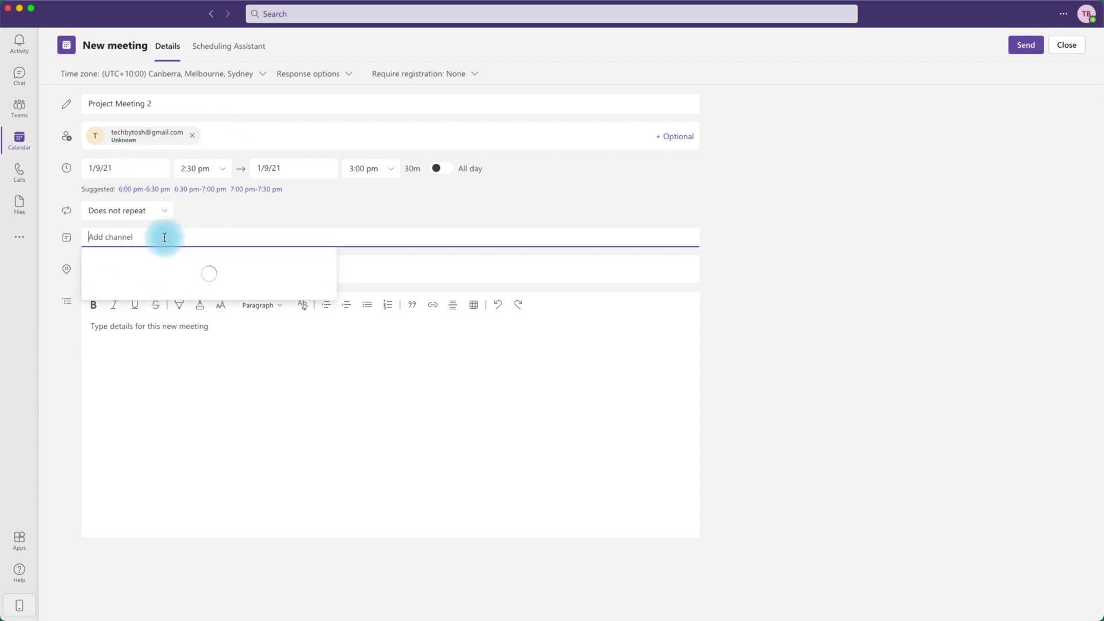
left_click(91, 262)
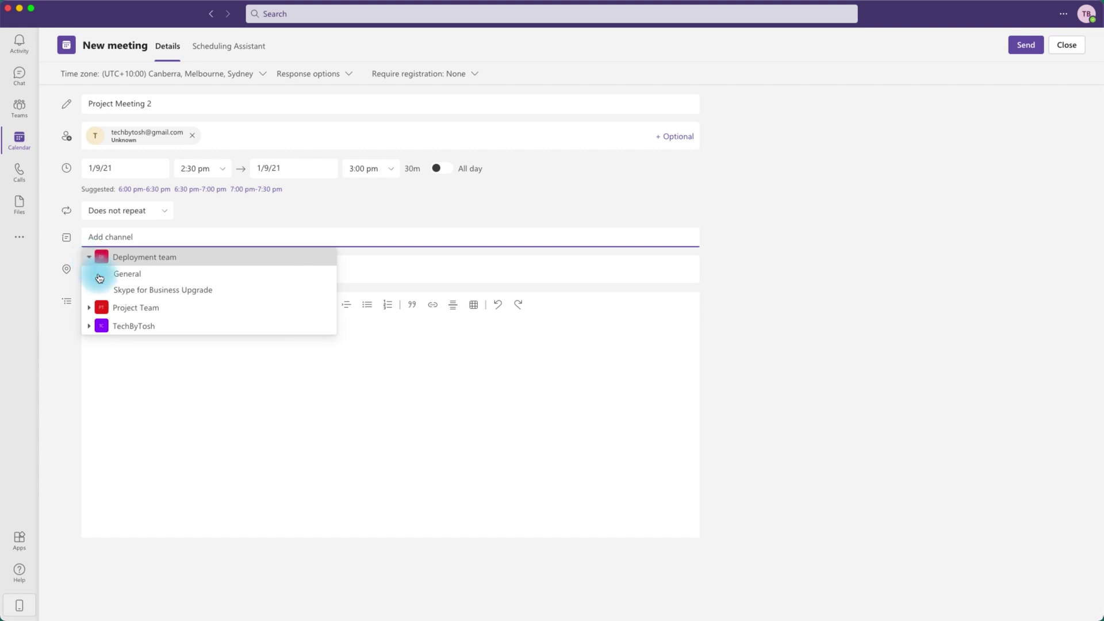
left_click(125, 276)
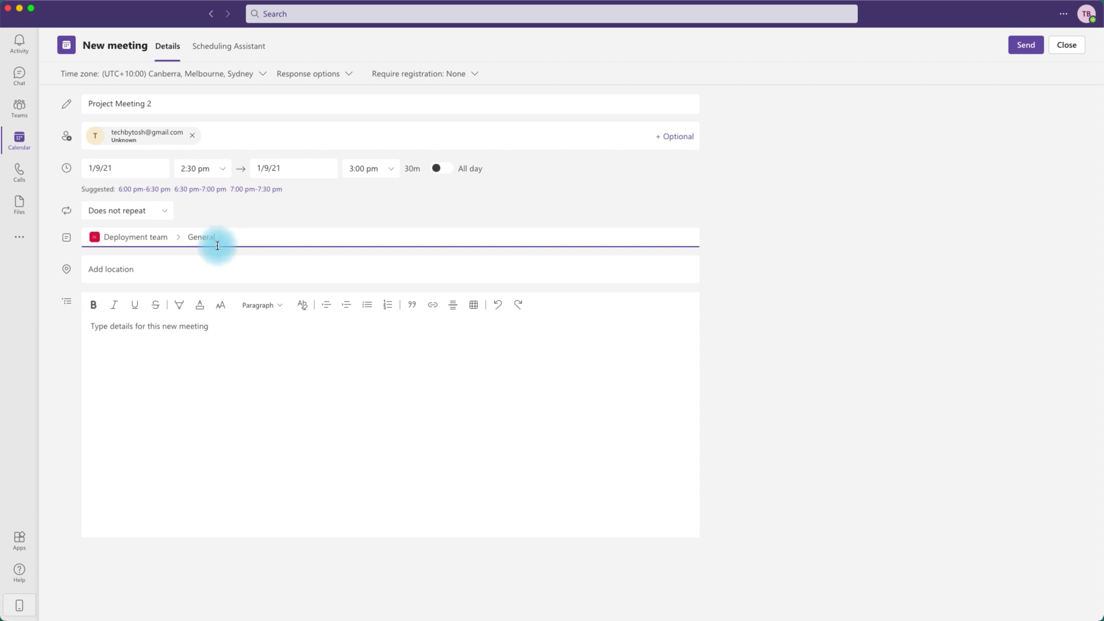
left_click(150, 271)
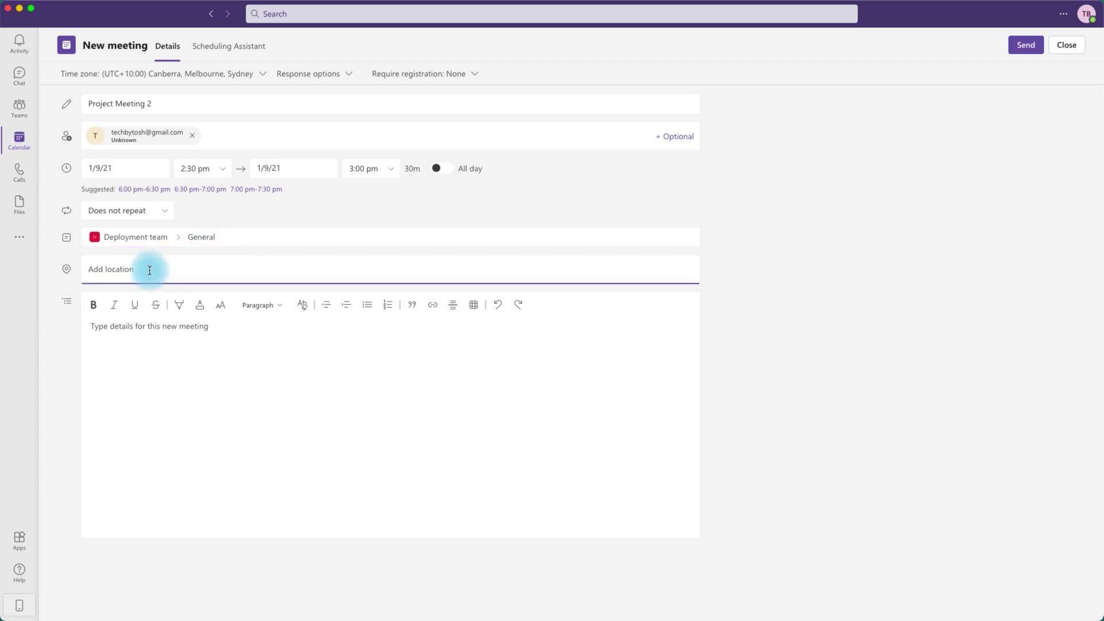
left_click(147, 345)
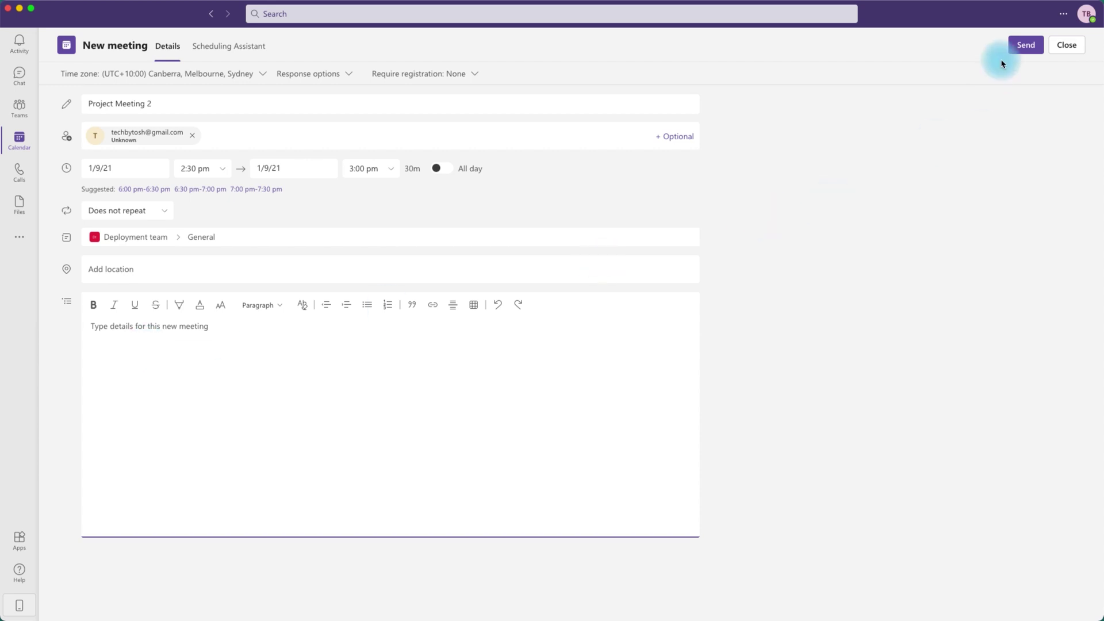
left_click(1024, 44)
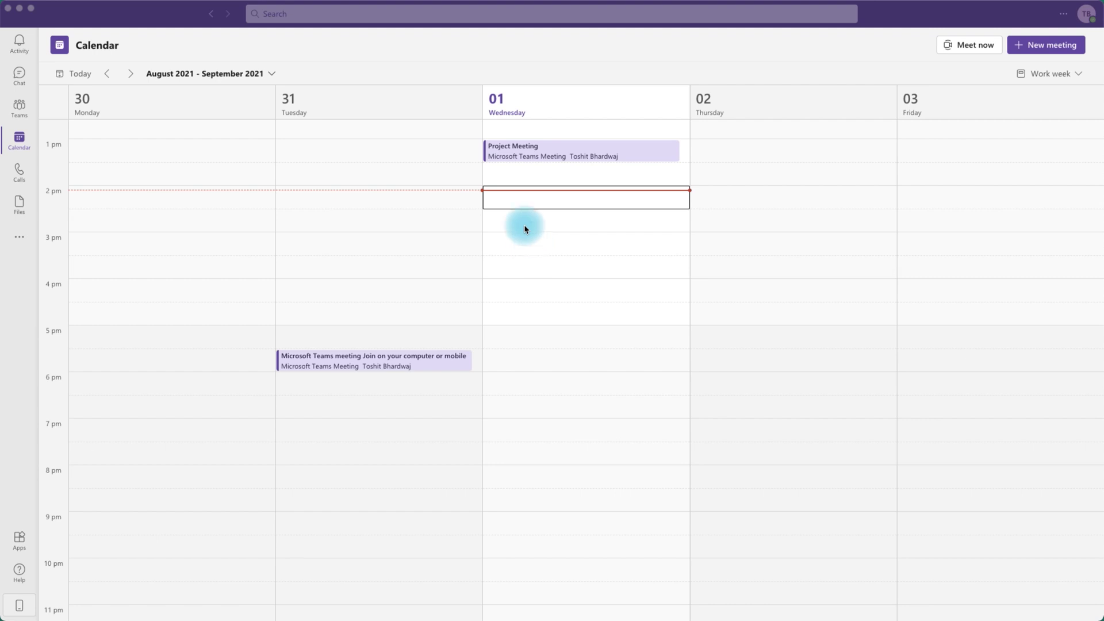
- Create a Wednesday 2 pm meeting titled 'Project Meeting 3' and invite one pasted e-mail attendee
left_click(523, 202)
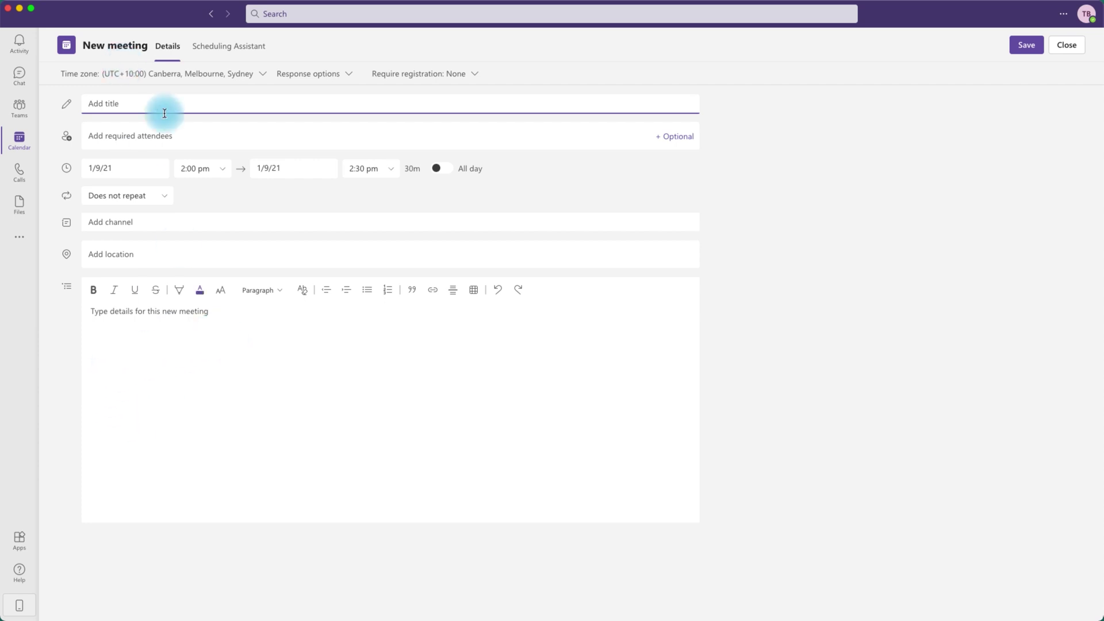
type("Pro")
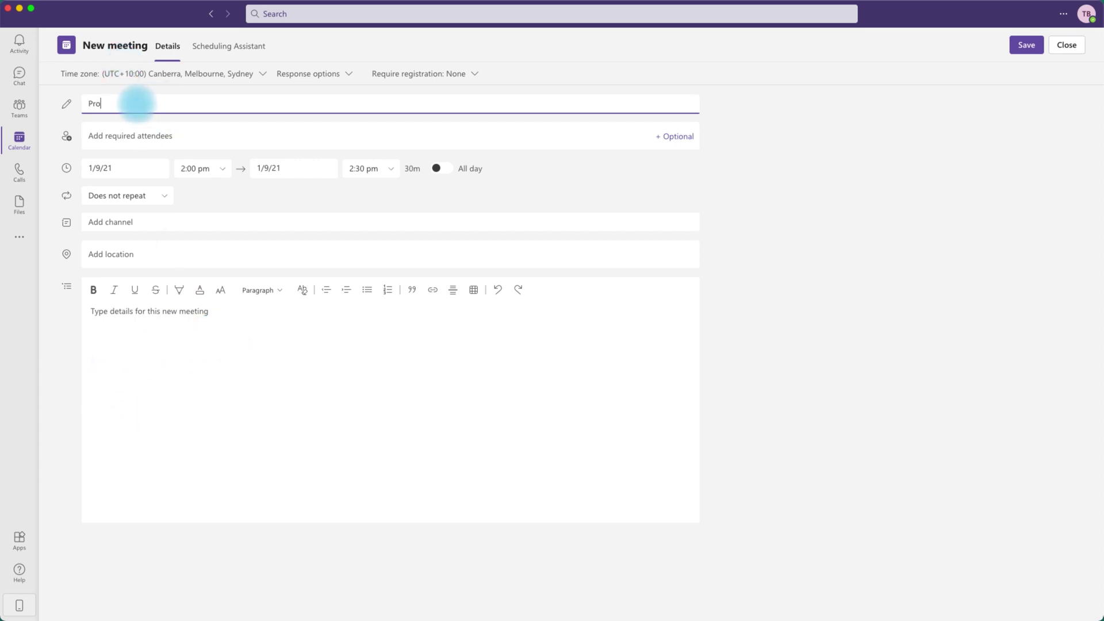
type("ject Meeting 3")
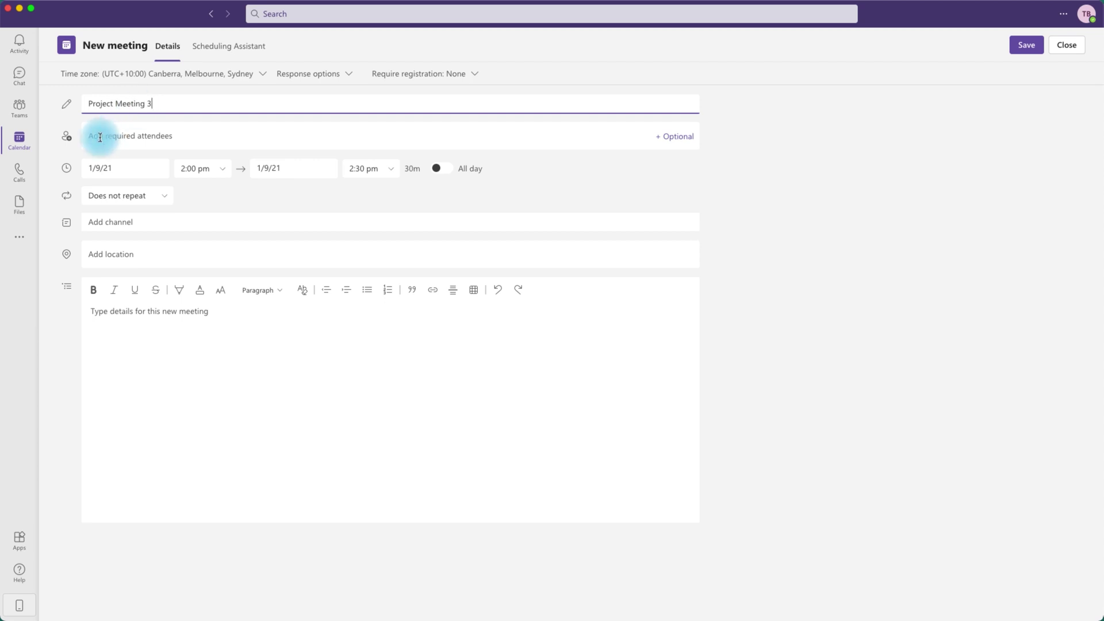
left_click(125, 137)
key("super+v")
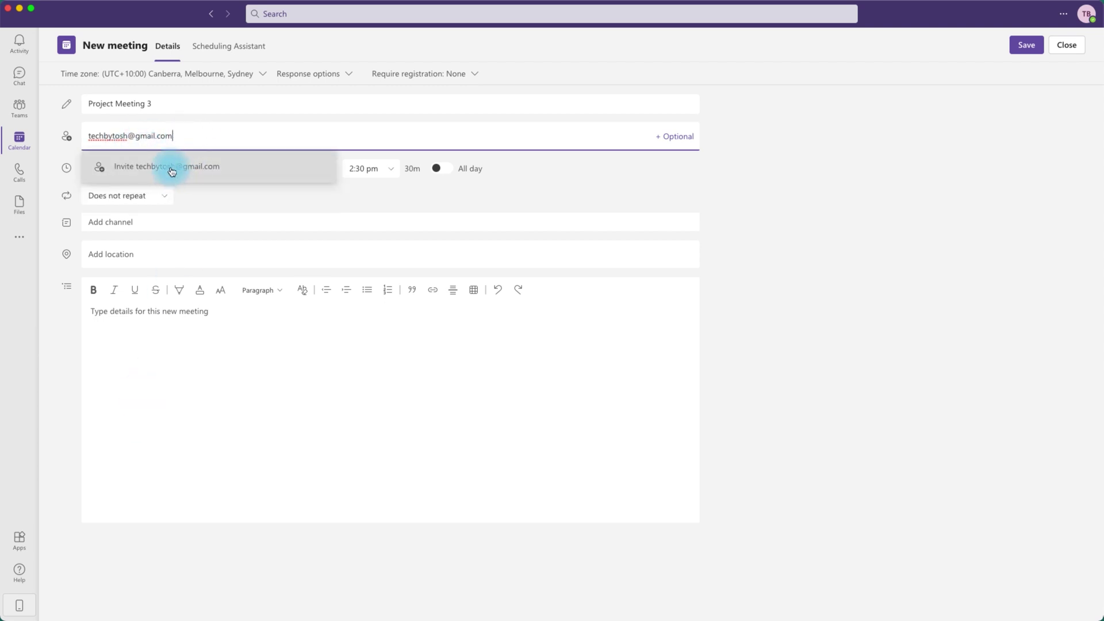
left_click(192, 157)
left_click(200, 347)
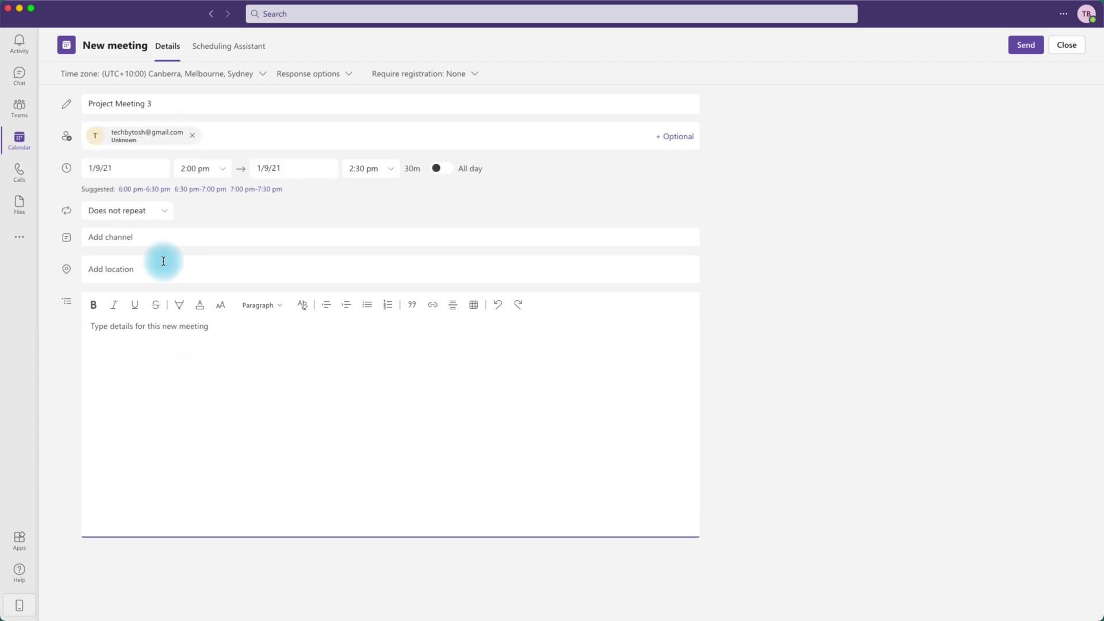
- Send the Project Meeting 3 invitation and open its Wednesday 2 pm calendar entry
left_click(1019, 48)
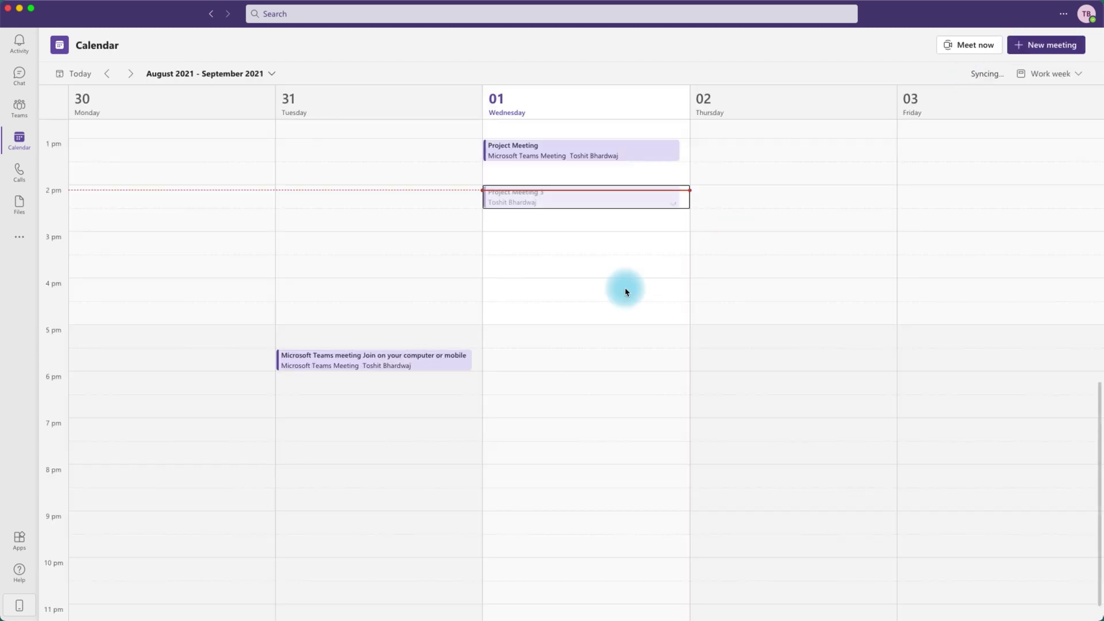
double_click(548, 198)
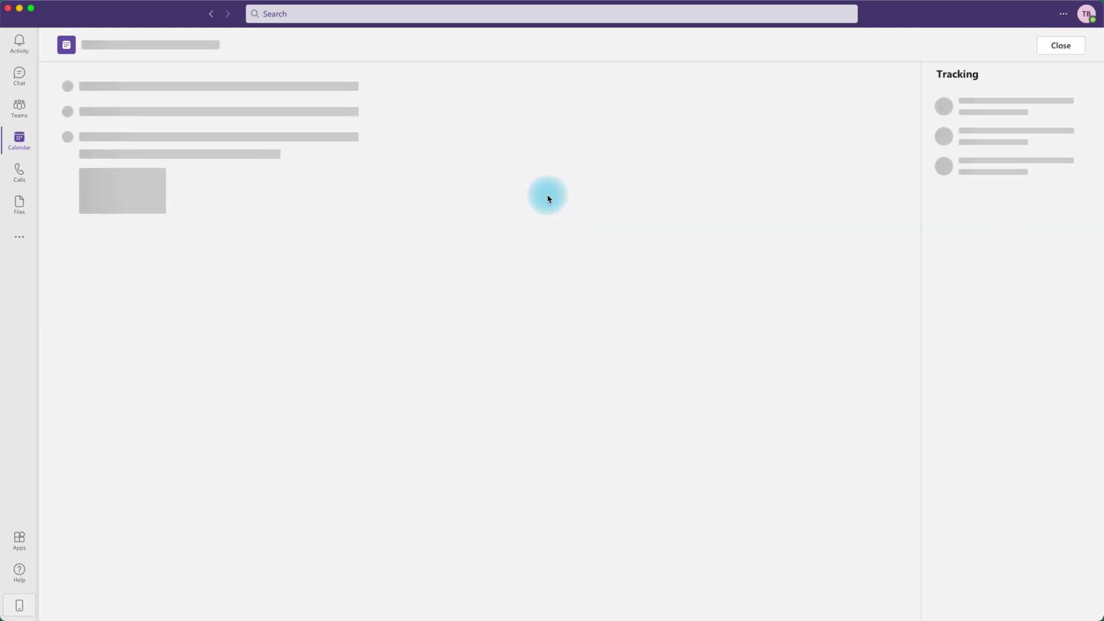